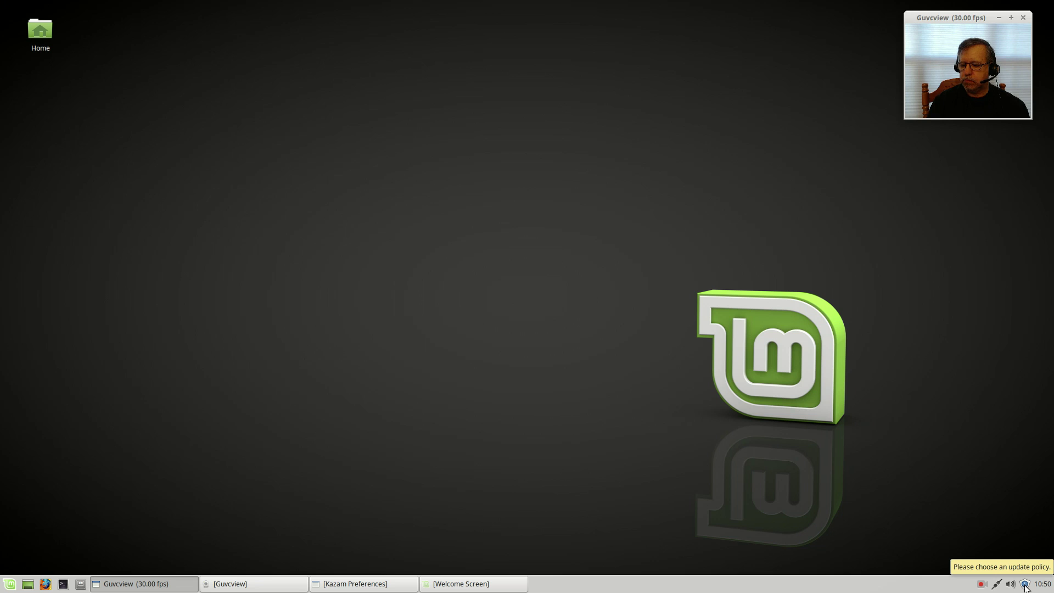
# Open Update Manager and confirm the 'Optimize stability and security' update policy
pyautogui.click(1025, 585)
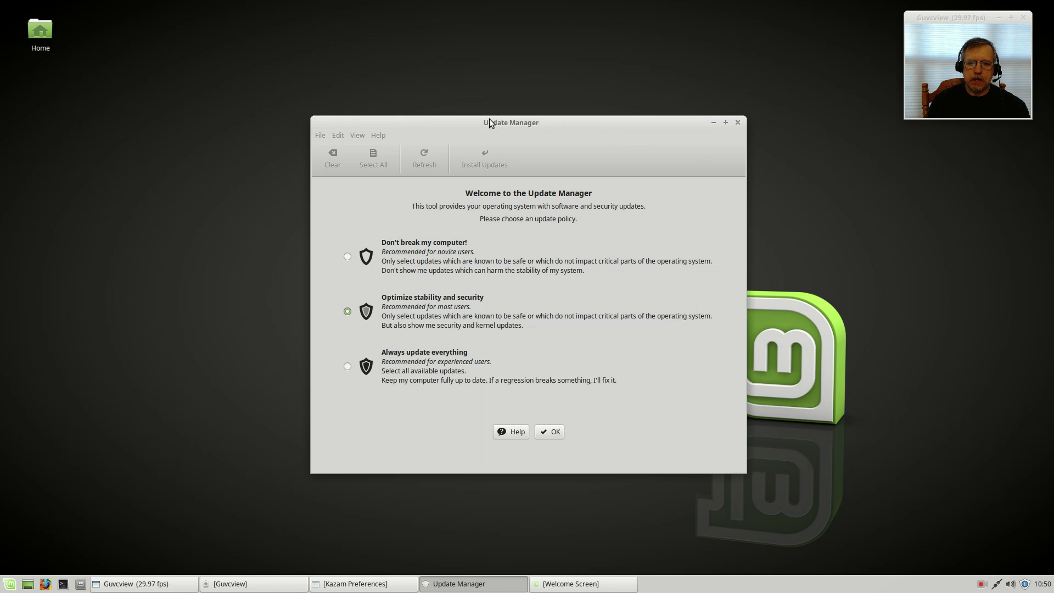
pyautogui.moveTo(490, 123); pyautogui.dragTo(398, 93)
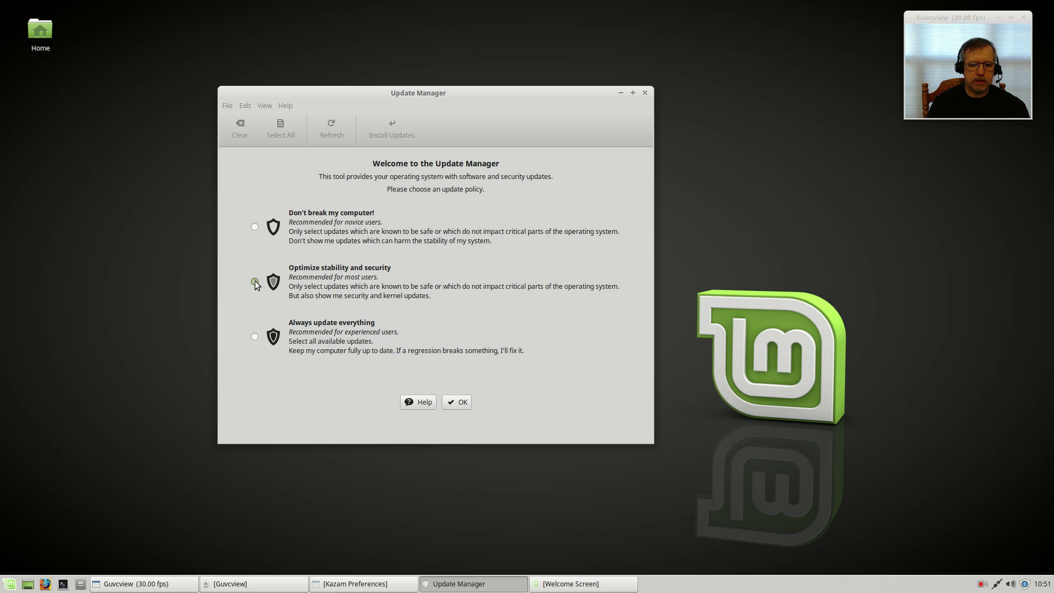
pyautogui.click(451, 405)
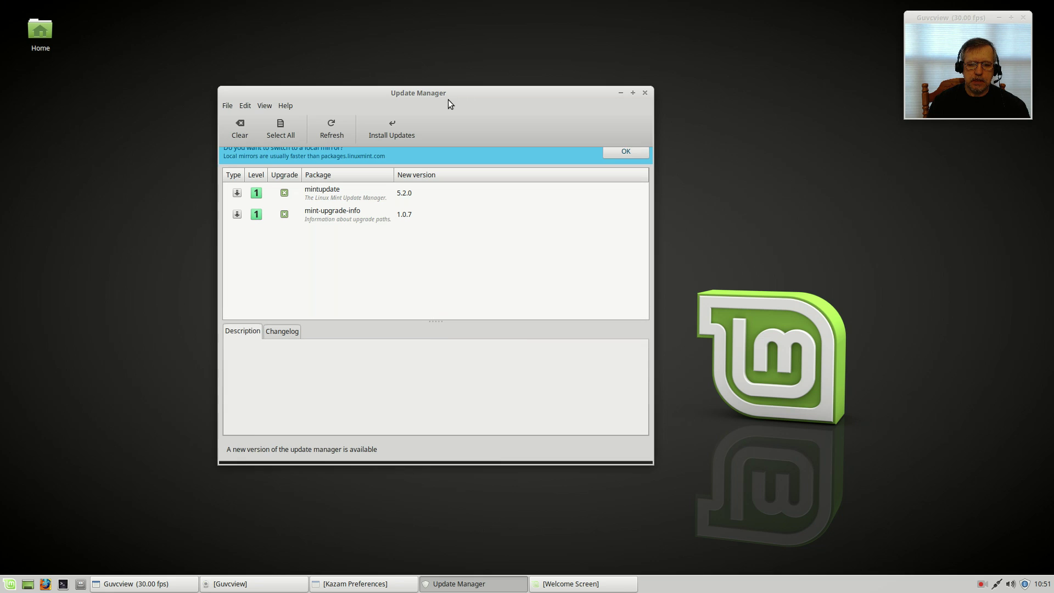
# Accept Update Manager's suggestion to switch to a faster local mirror
pyautogui.moveTo(454, 92); pyautogui.dragTo(517, 92)
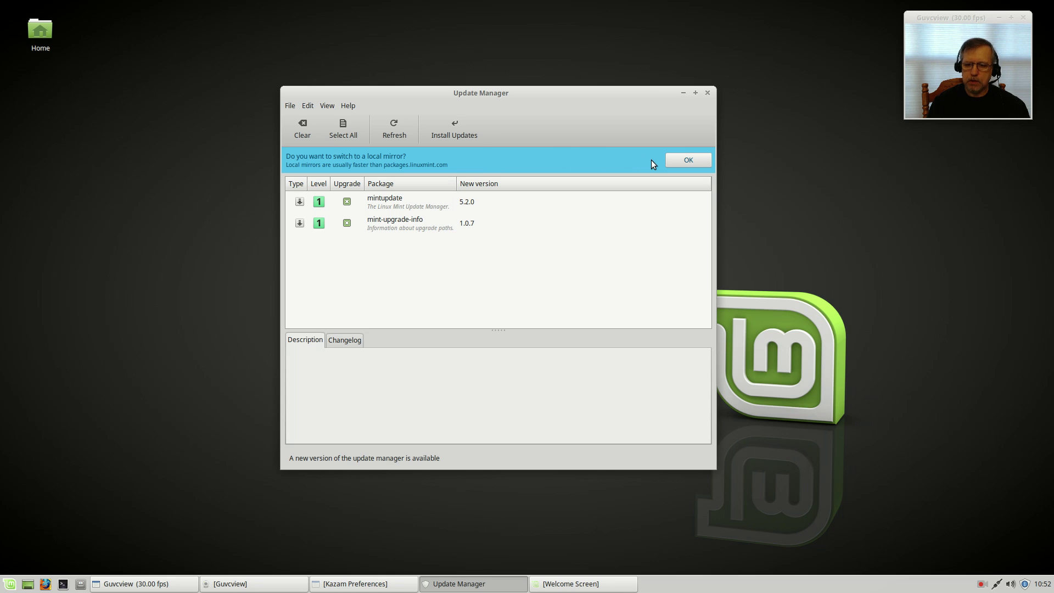
pyautogui.click(677, 160)
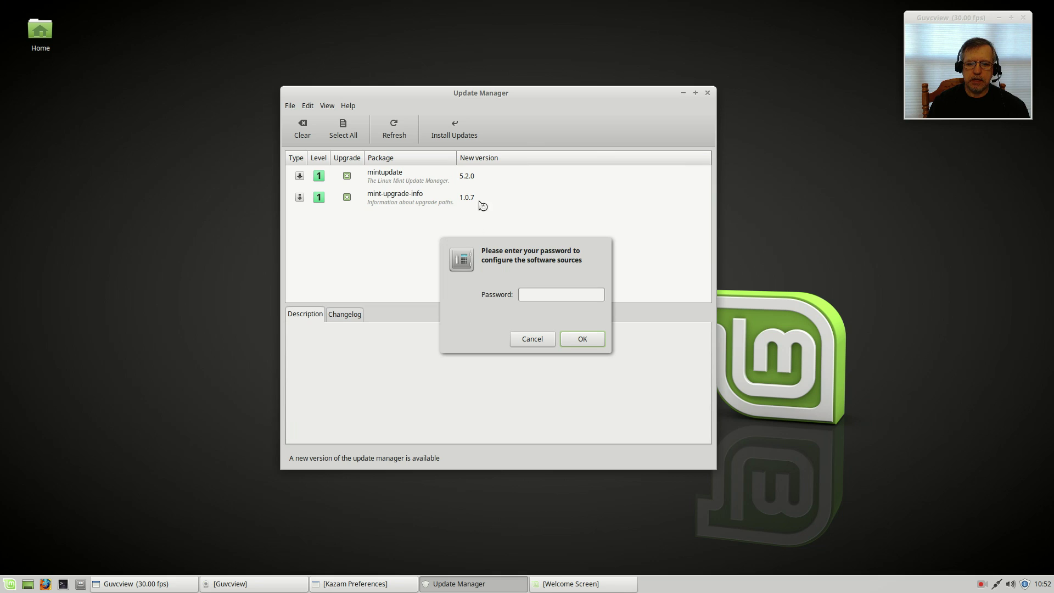
# Authenticate with the account password to open Software Sources at its official repositories
pyautogui.write('********')
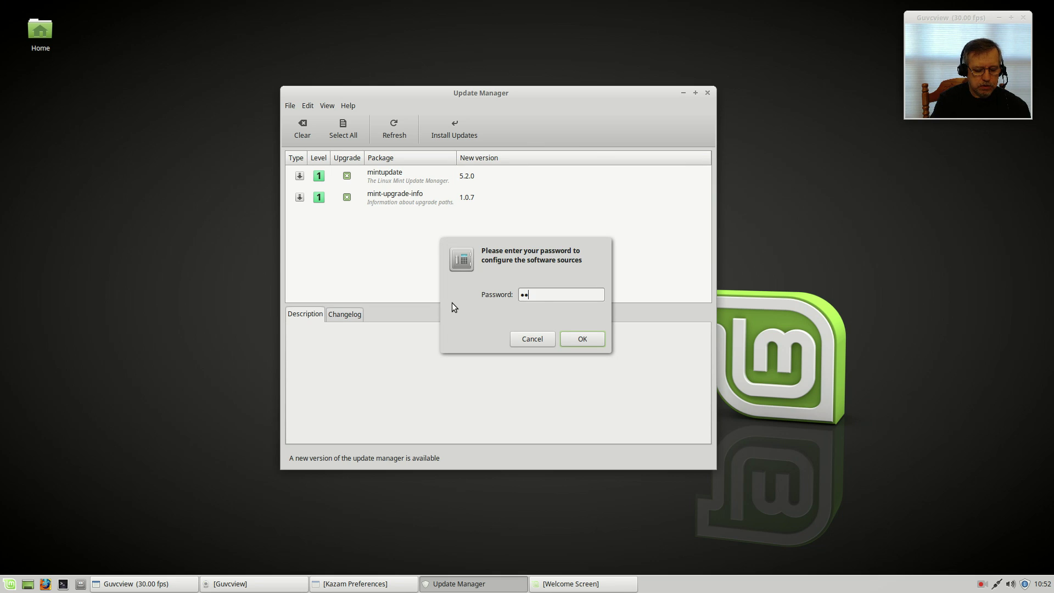
pyautogui.press('Return')
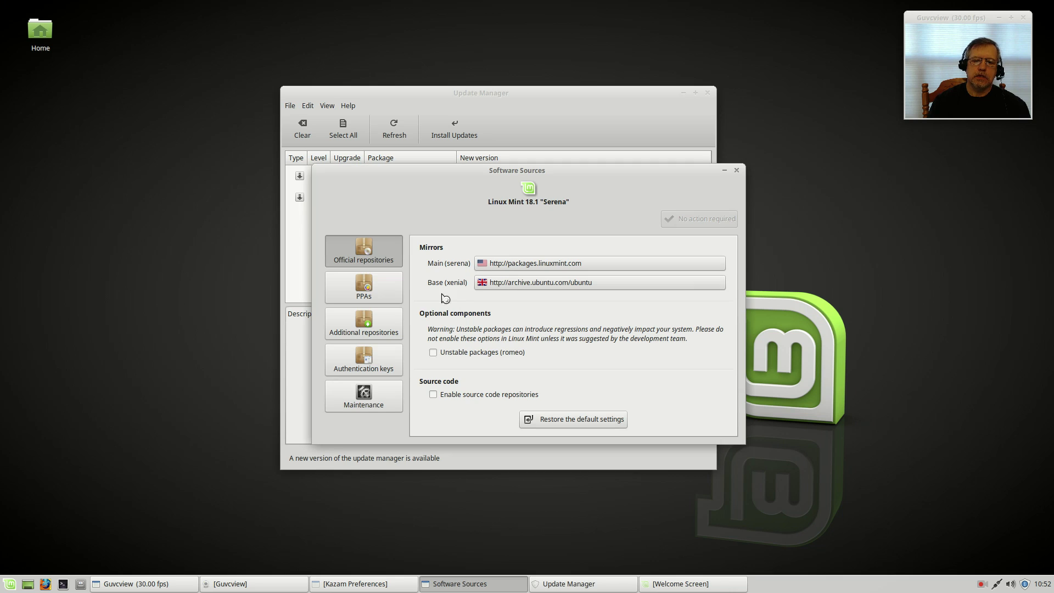
pyautogui.moveTo(463, 168); pyautogui.dragTo(443, 71)
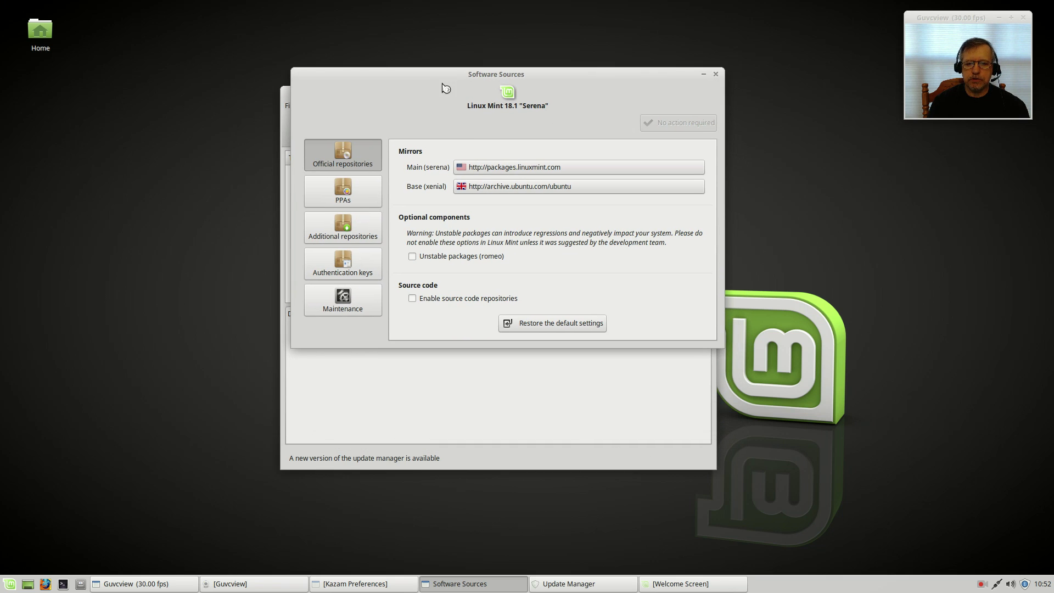
# Pick Team Cymru (852 kB/s) from the mirror list for the Main (serena) repository
pyautogui.click(507, 168)
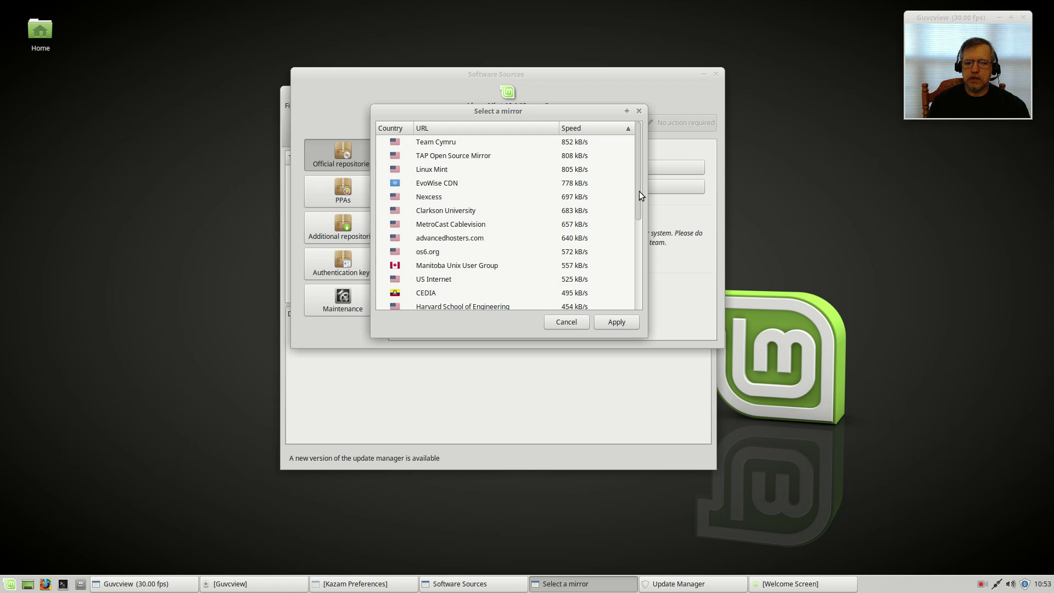
pyautogui.moveTo(639, 191)
pyautogui.mouseDown()
pyautogui.moveTo(640, 305)
pyautogui.moveTo(644, 183)
pyautogui.mouseUp()
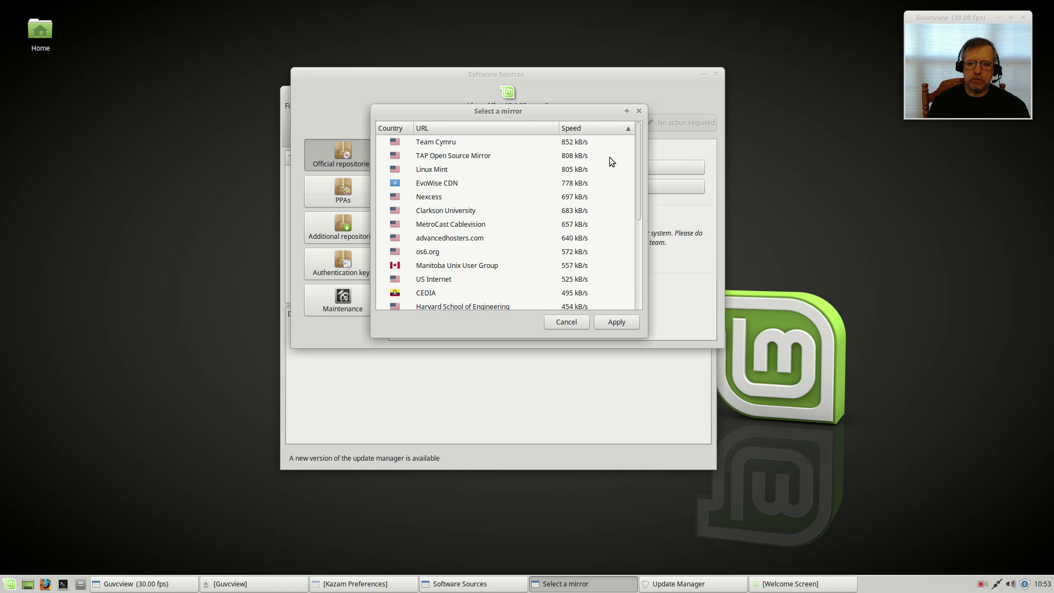
pyautogui.click(446, 142)
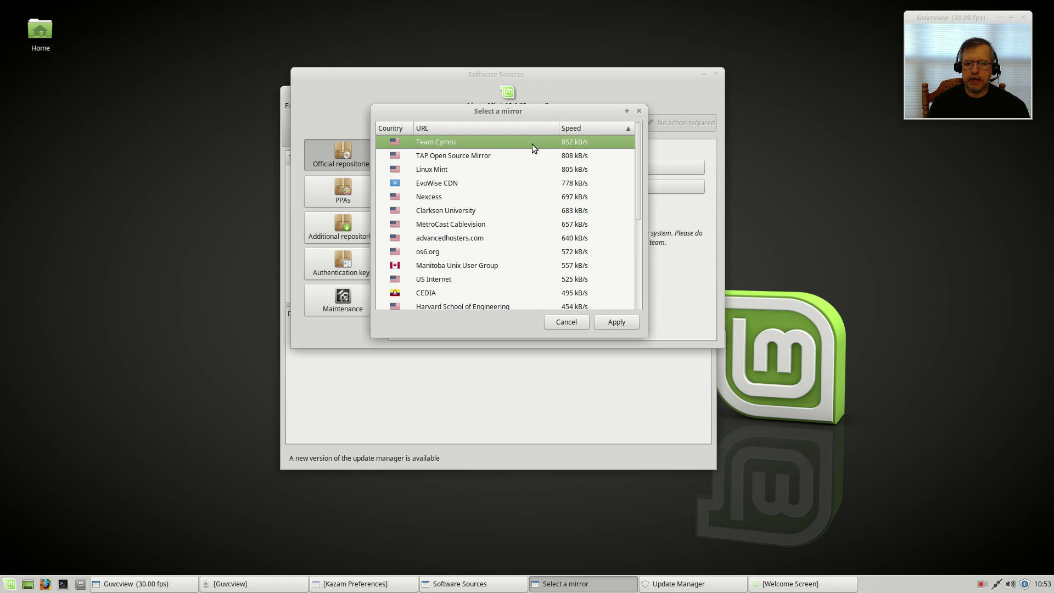
# Apply Team Cymru for Main, set Base (xenial) to mirror.cc.vt.edu, and refresh the package cache
pyautogui.click(612, 322)
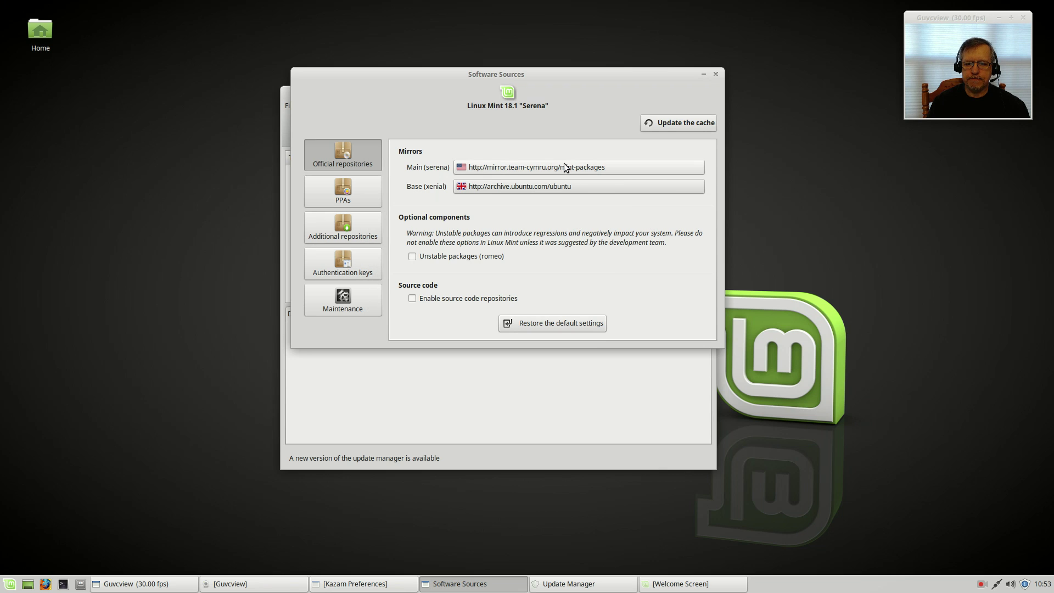
pyautogui.click(503, 185)
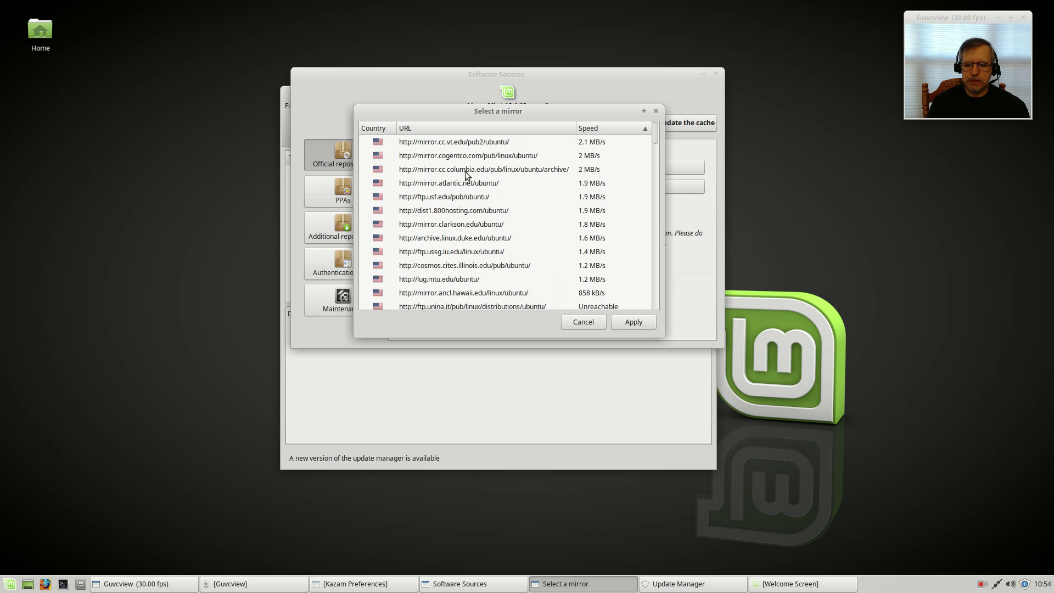
pyautogui.click(486, 142)
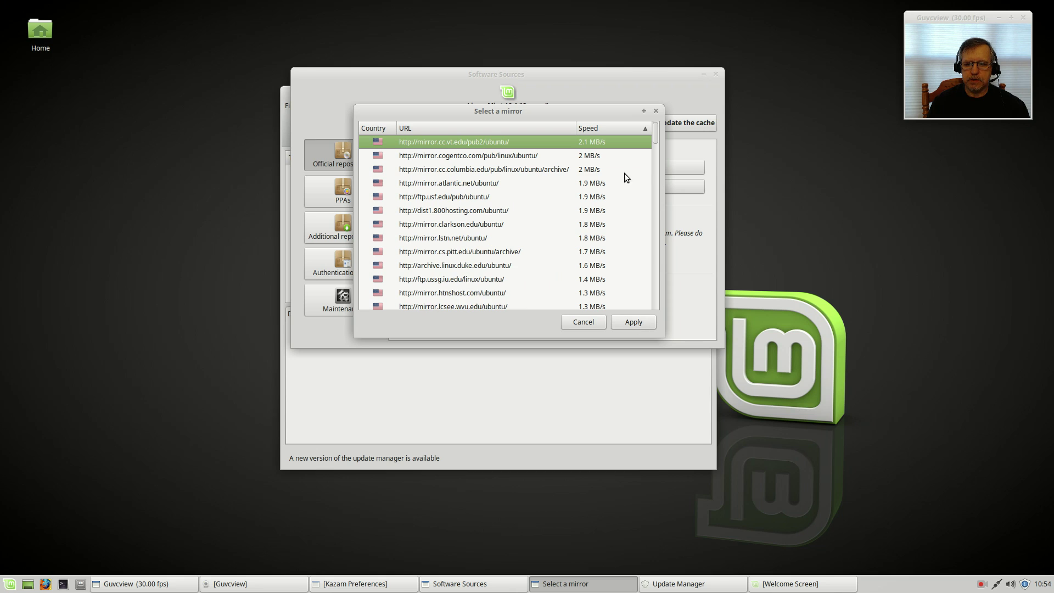
pyautogui.moveTo(656, 138)
pyautogui.mouseDown()
pyautogui.moveTo(655, 258)
pyautogui.moveTo(657, 126)
pyautogui.mouseUp()
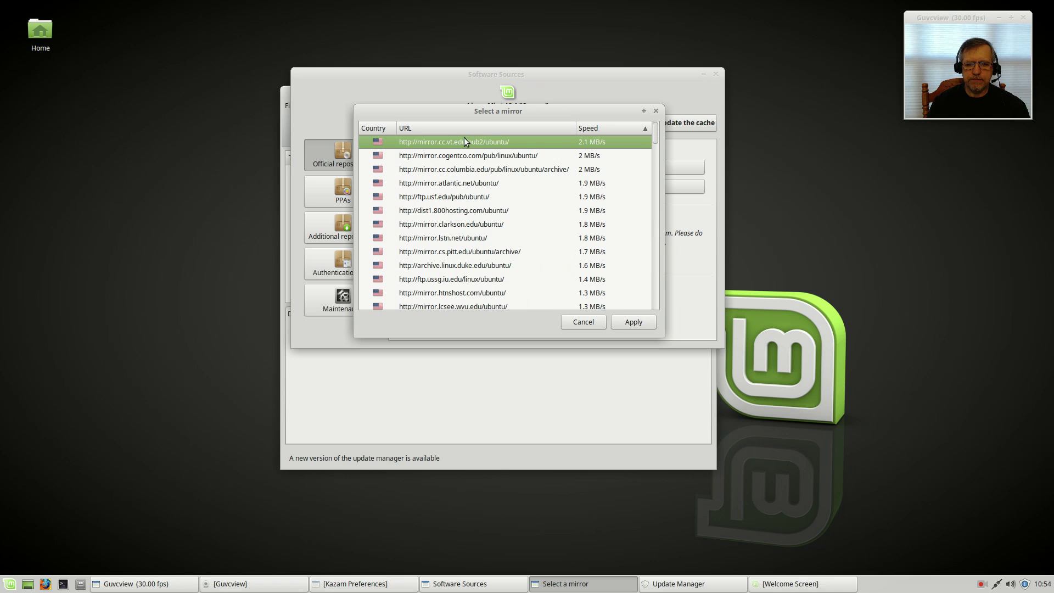
pyautogui.click(633, 322)
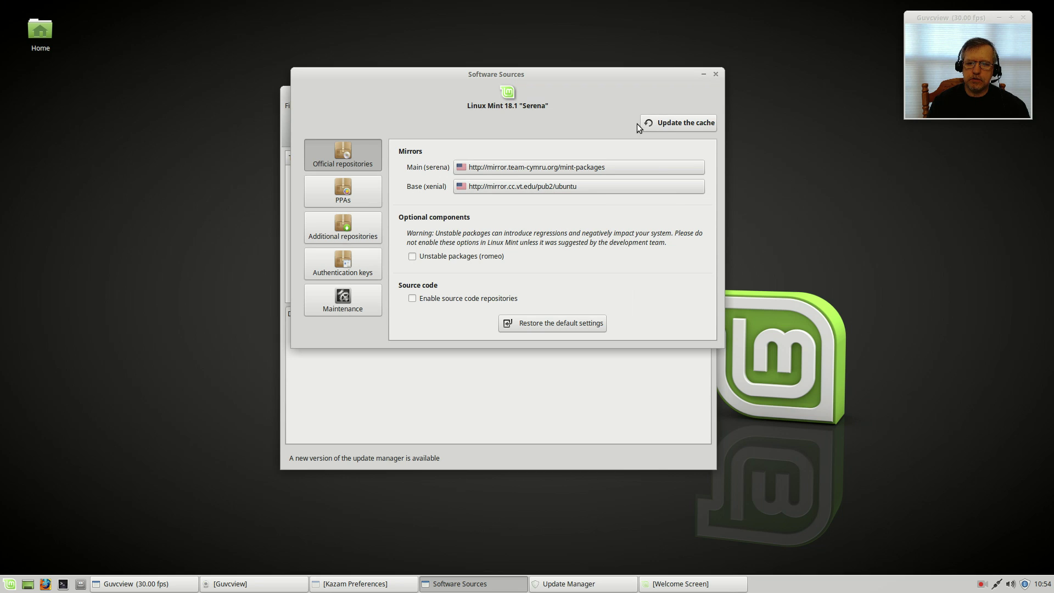
pyautogui.click(665, 125)
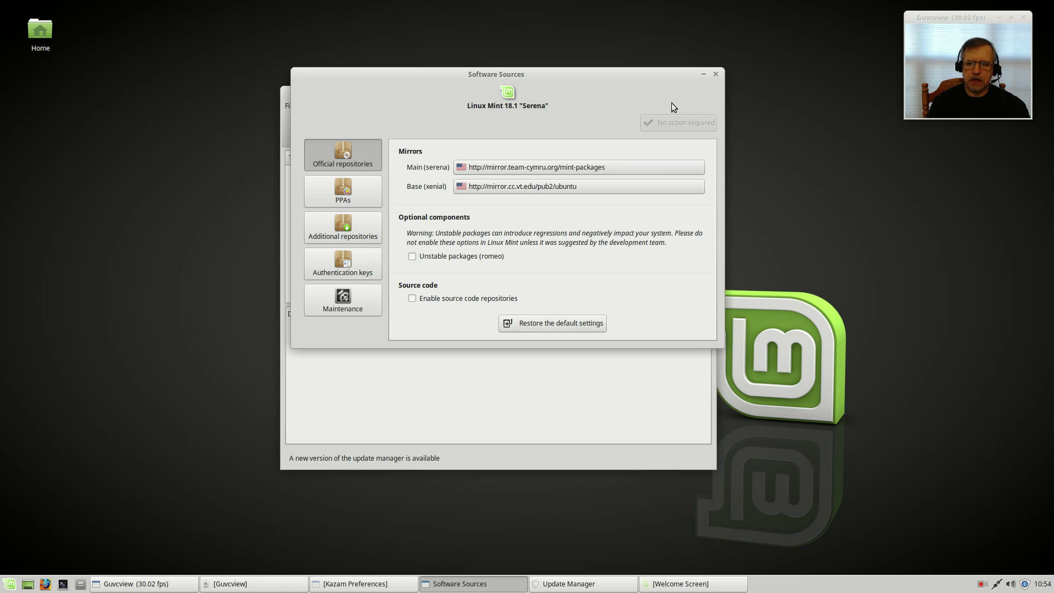
# Close Software Sources to return to the Update Manager list of updates
pyautogui.click(715, 74)
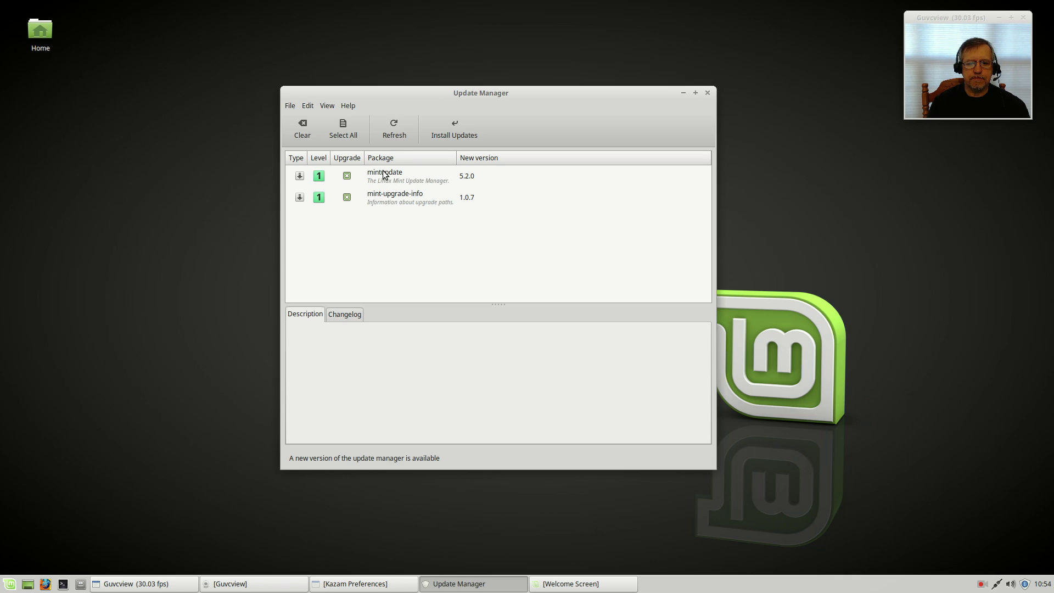
# Install the mintupdate 5.2.0 and mint-upgrade-info 1.0.7 updates, authenticating with the password
pyautogui.click(454, 133)
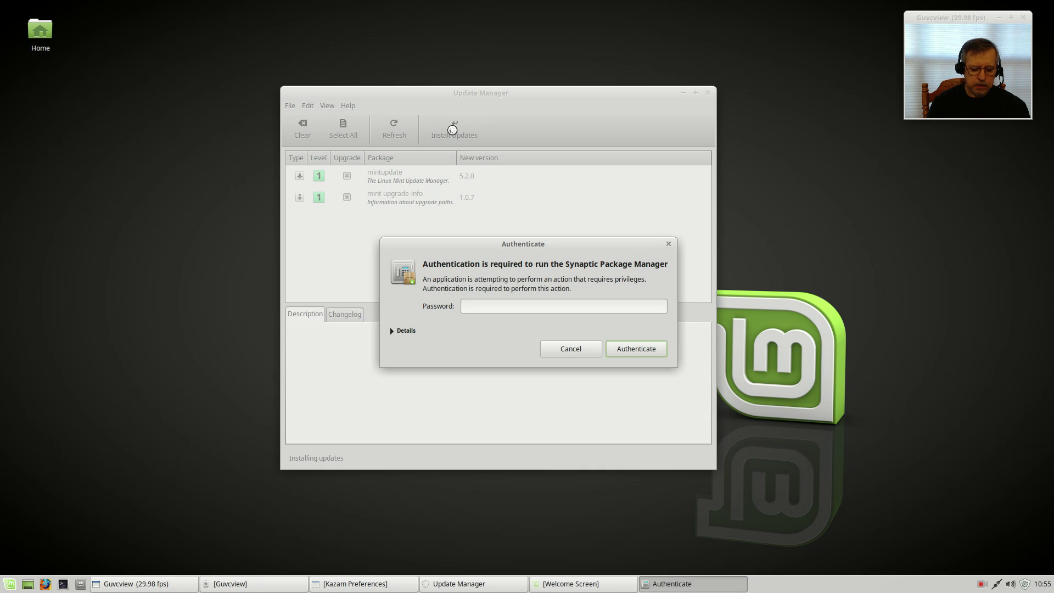
pyautogui.write('••')
pyautogui.press('Return')
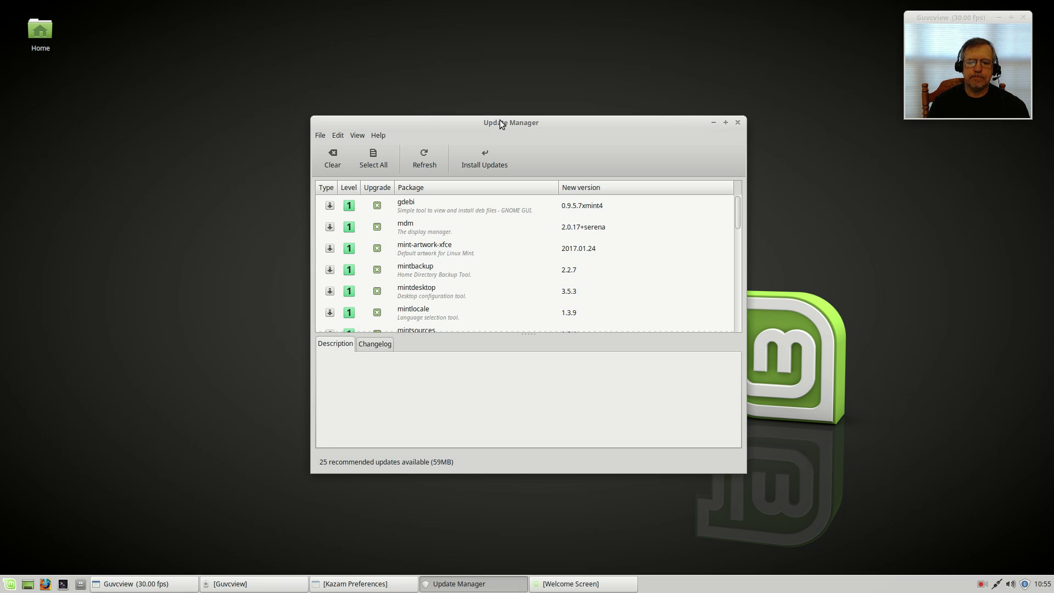
# Review and include the Linux kernel 4.4.0-59.80 update, bringing the selection to 26 updates (125MB)
pyautogui.moveTo(501, 121); pyautogui.dragTo(467, 107)
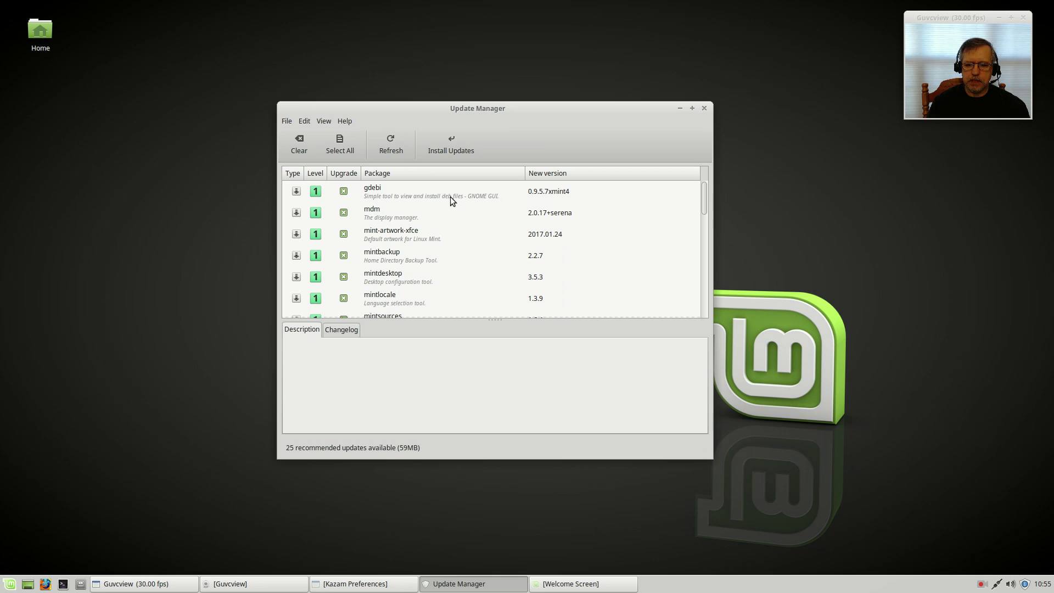
pyautogui.moveTo(704, 203)
pyautogui.mouseDown()
pyautogui.moveTo(708, 314)
pyautogui.moveTo(700, 192)
pyautogui.mouseUp()
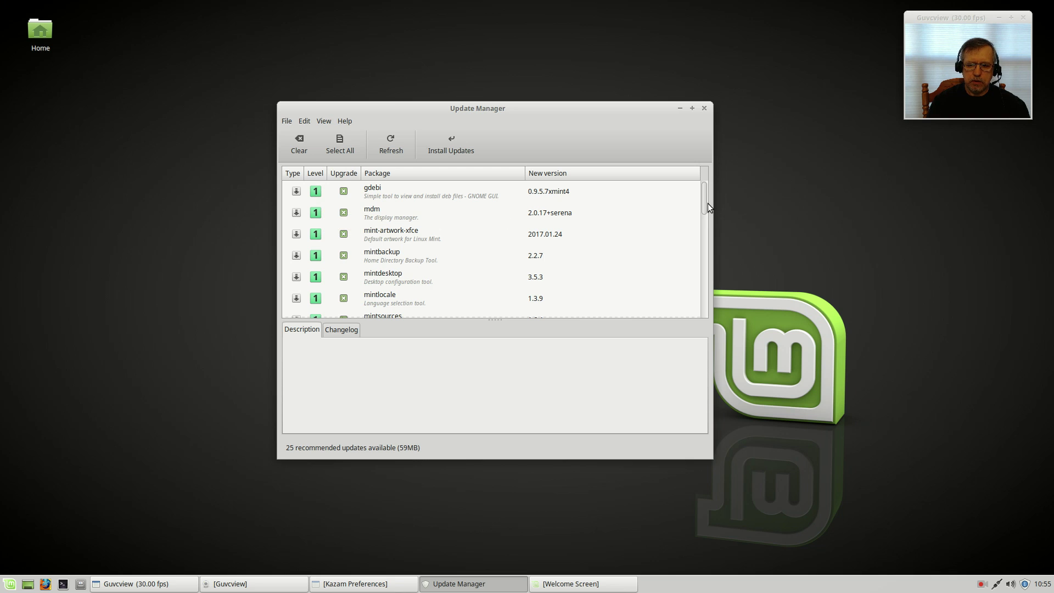
pyautogui.moveTo(701, 202); pyautogui.dragTo(702, 307)
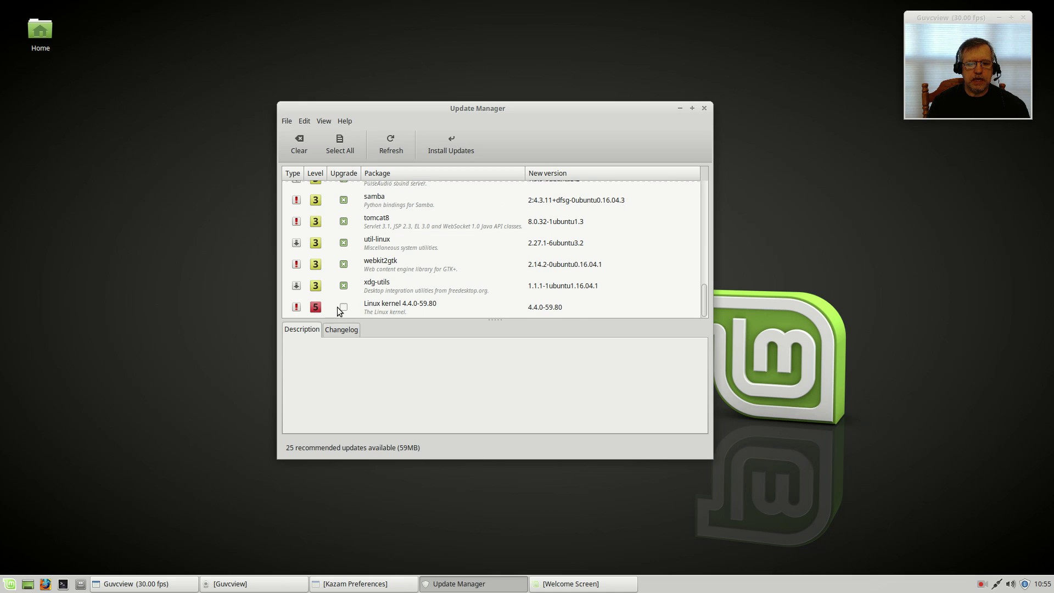
pyautogui.click(389, 312)
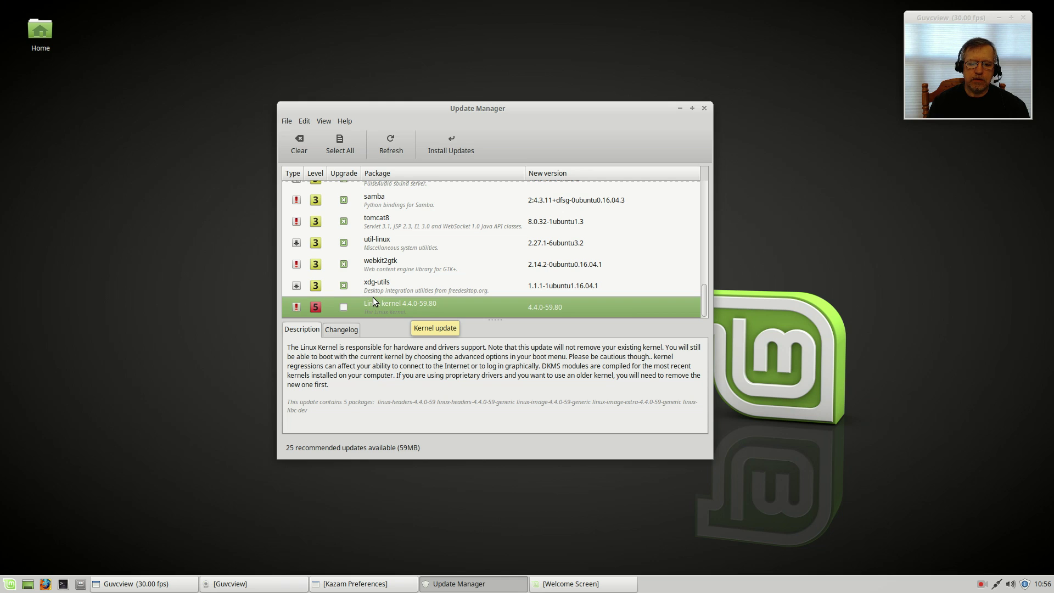
pyautogui.click(344, 307)
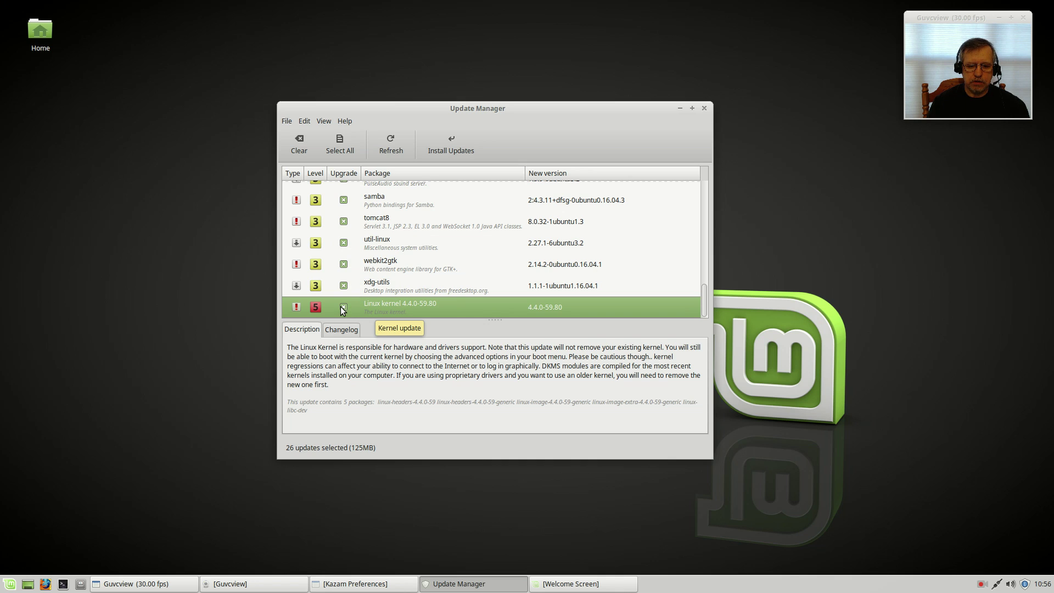
pyautogui.scroll(6, 362, 246)
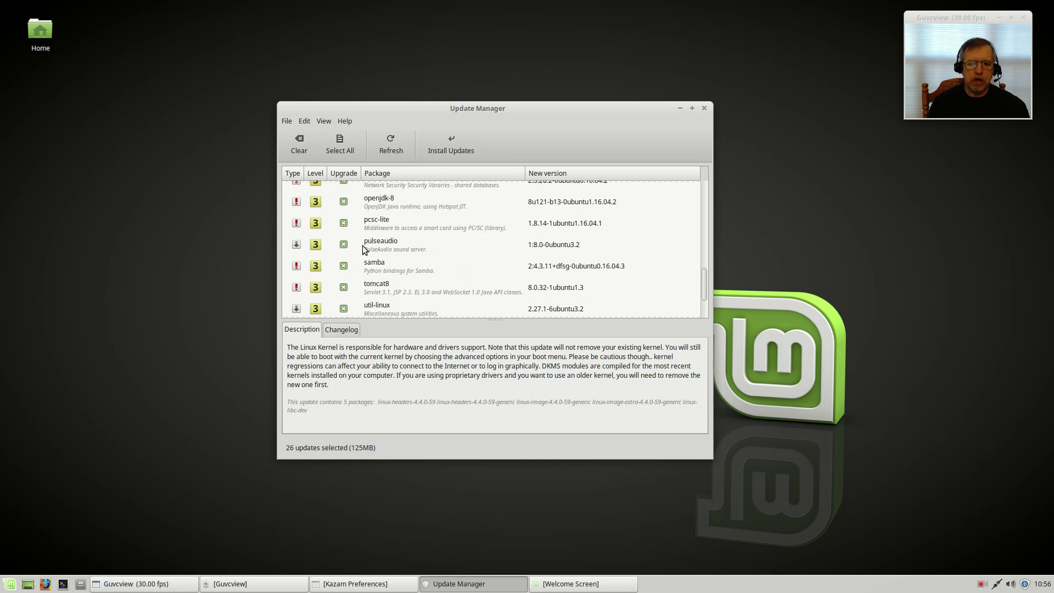
pyautogui.scroll(5, 363, 245)
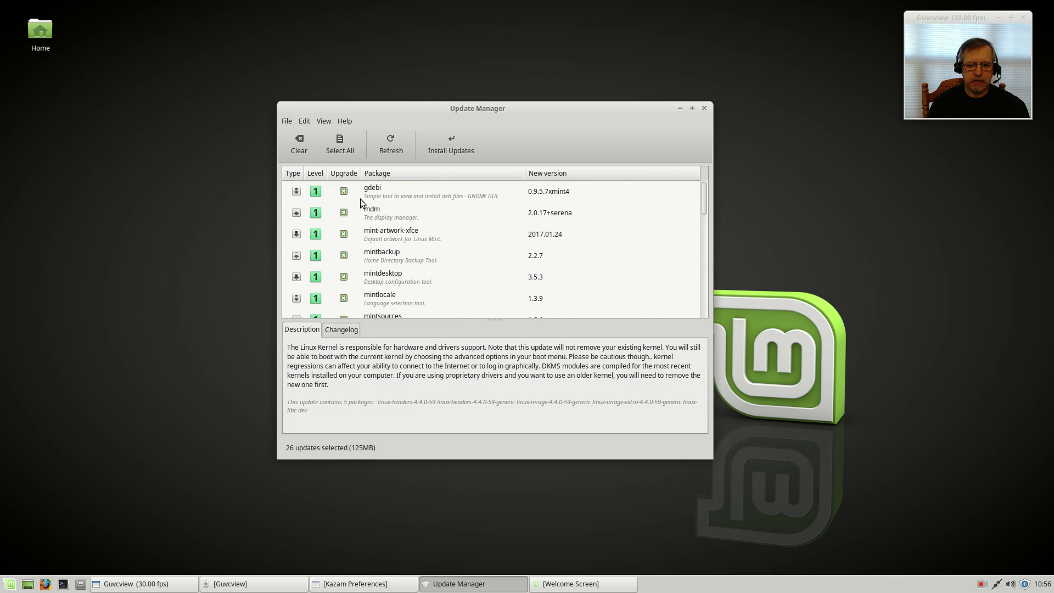
# Install all 26 selected updates, authorizing with the administrator password
pyautogui.click(447, 148)
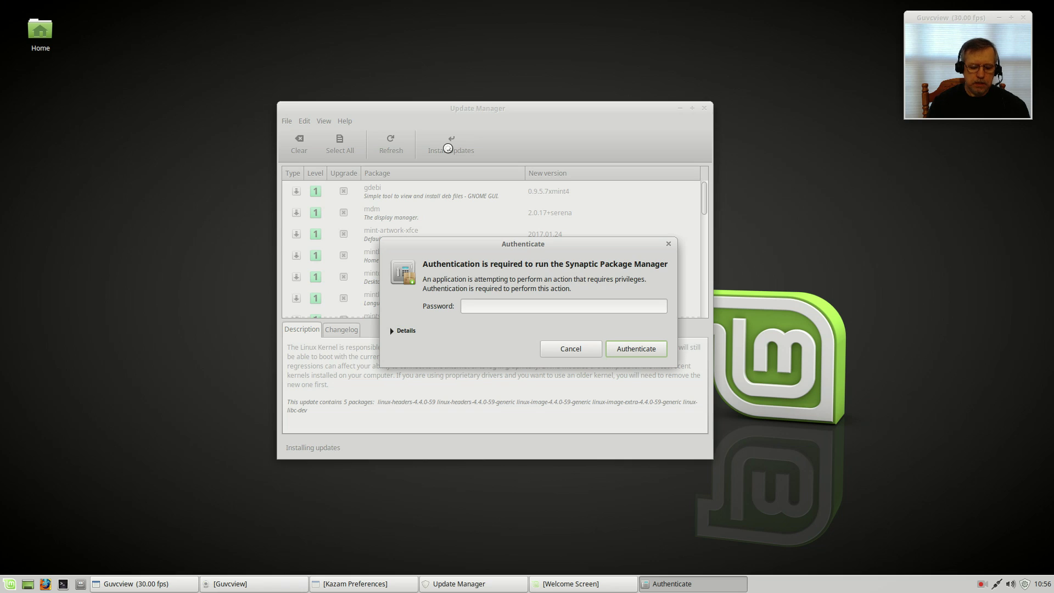
pyautogui.write('********')
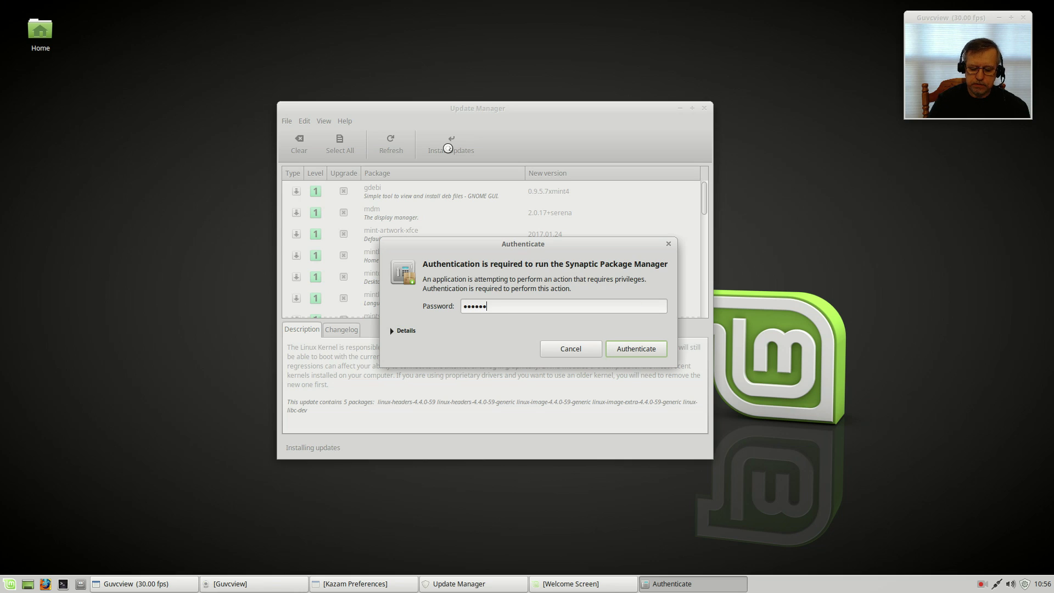
pyautogui.press('Return')
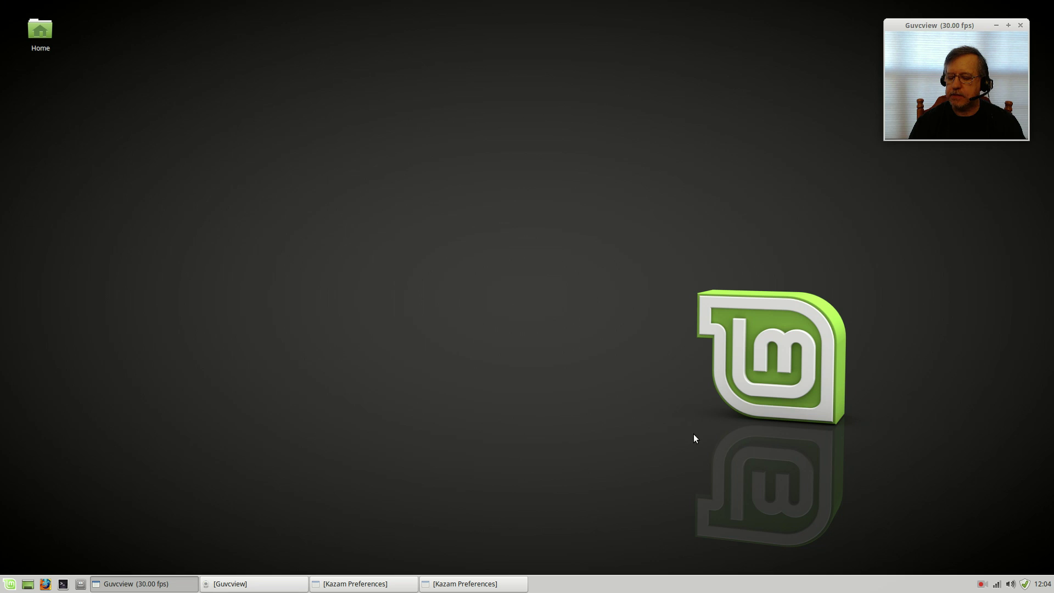
# Check the tray's network connections, then launch NVIDIA X Server Settings from the Mint menu
pyautogui.click(997, 583)
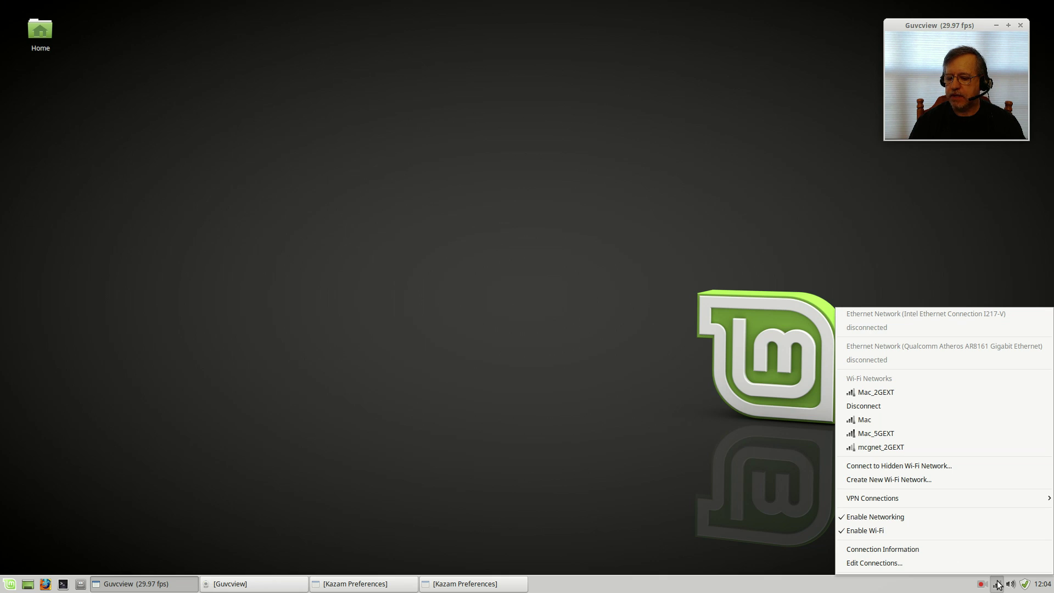
pyautogui.click(773, 477)
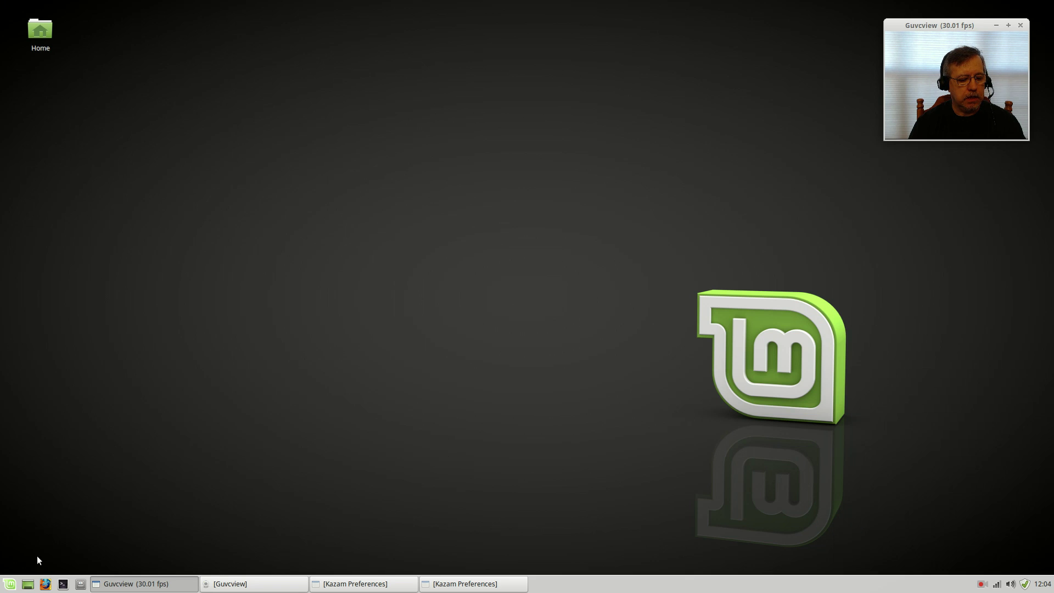
pyautogui.click(9, 585)
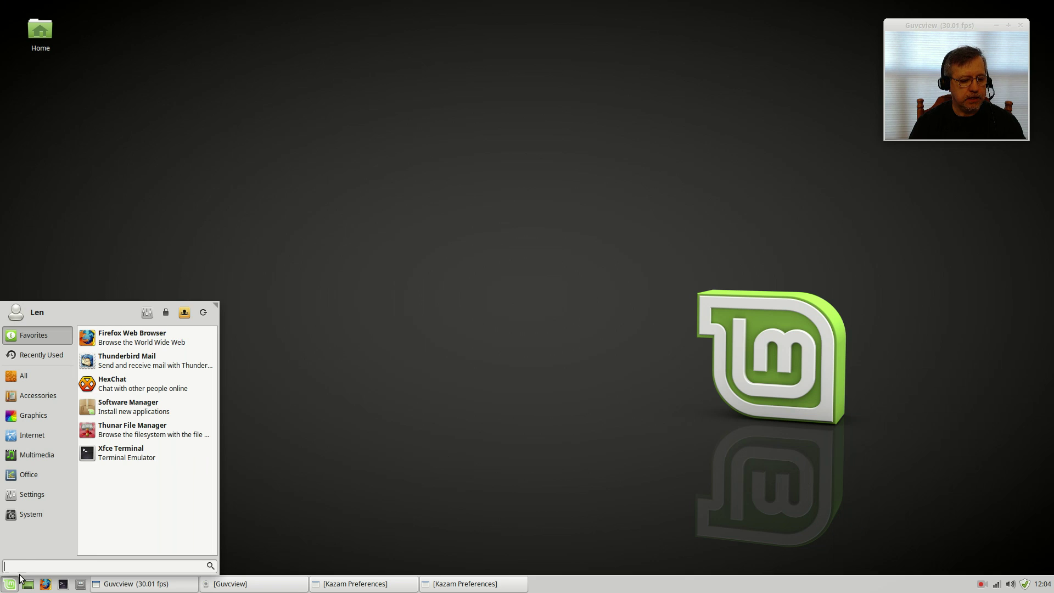
pyautogui.write('access')
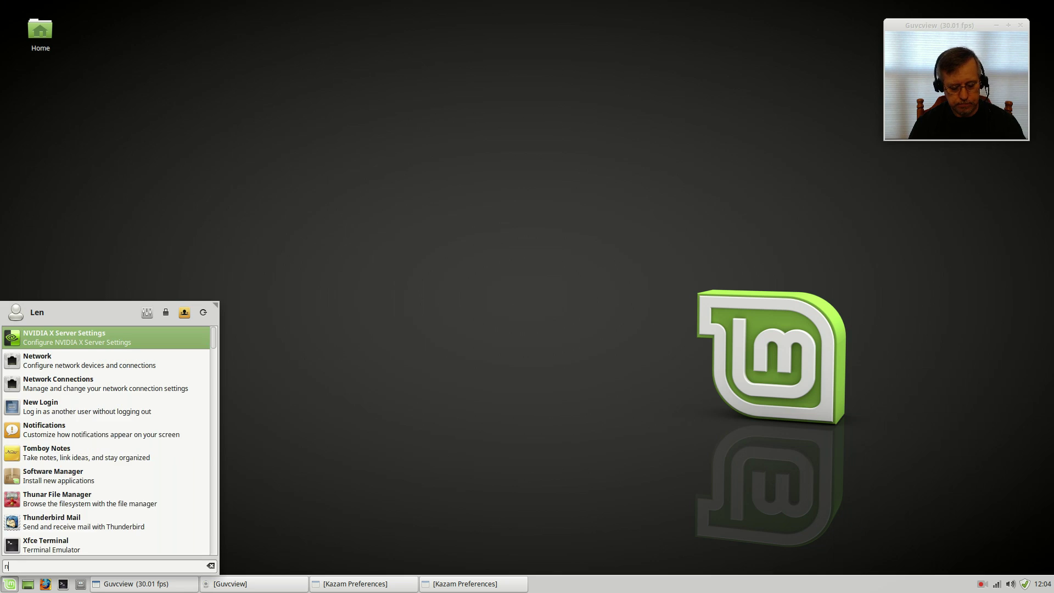
pyautogui.click(80, 336)
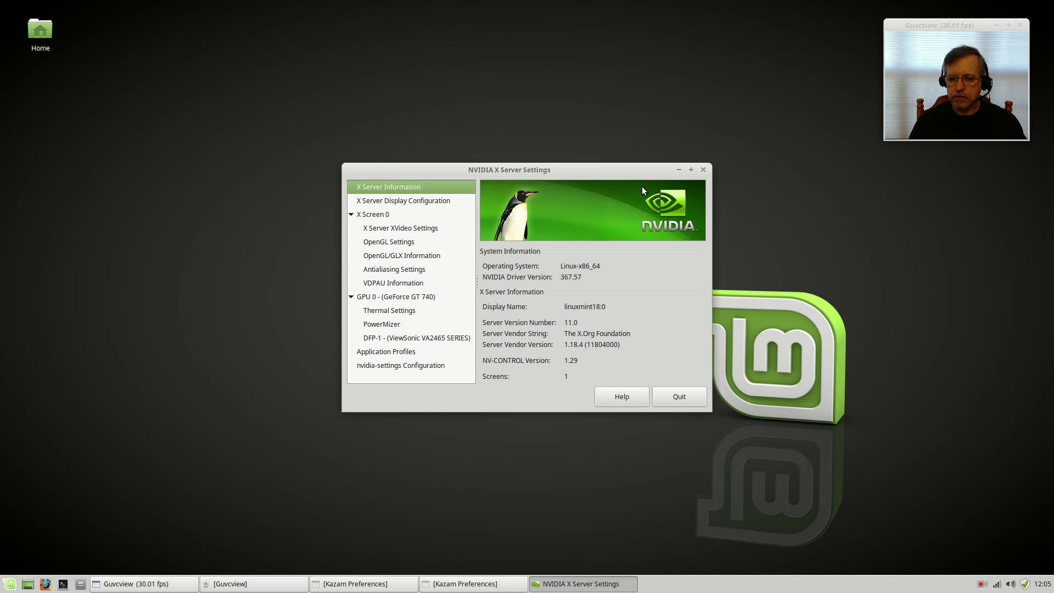
# Quit NVIDIA X Server Settings, confirming the Really quit? prompt
pyautogui.click(678, 401)
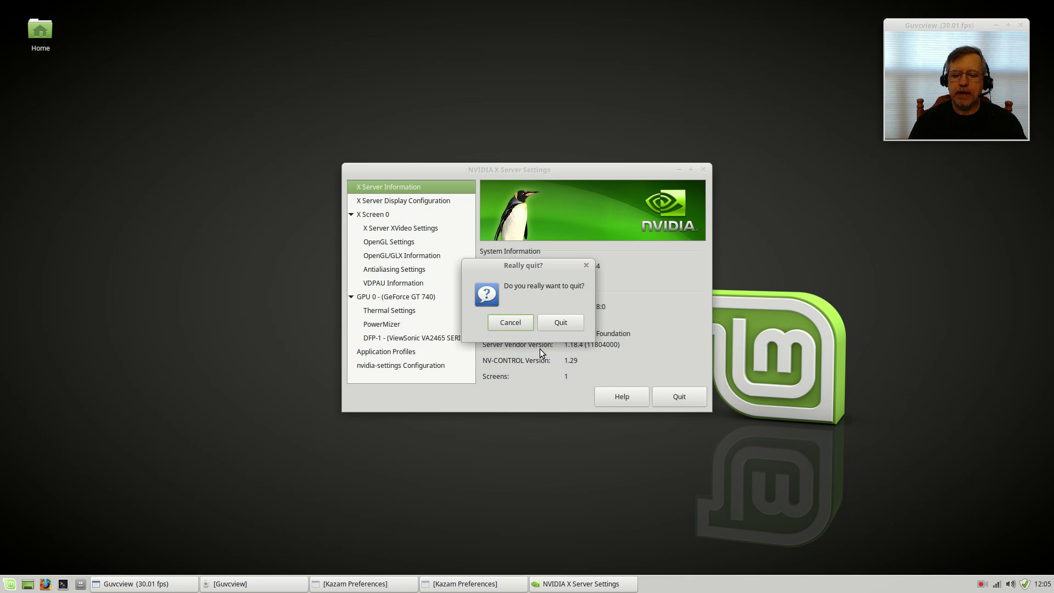
pyautogui.click(556, 324)
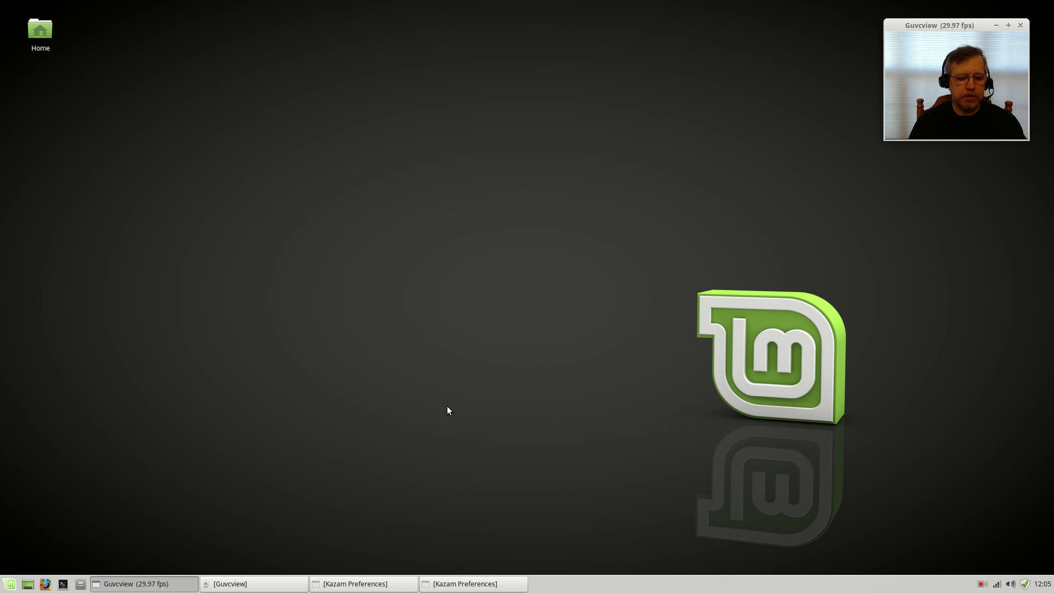
# Open a terminal and enter 'sudo apt-get install ubuntu-restricted-extras' at the prompt without running it
pyautogui.click(63, 584)
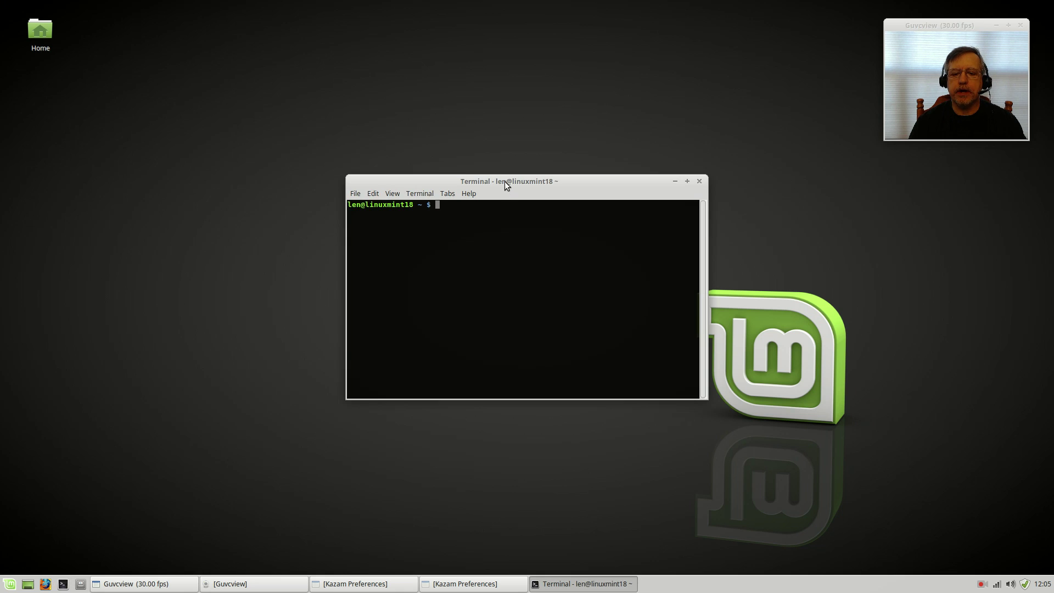
pyautogui.moveTo(506, 182); pyautogui.dragTo(451, 176)
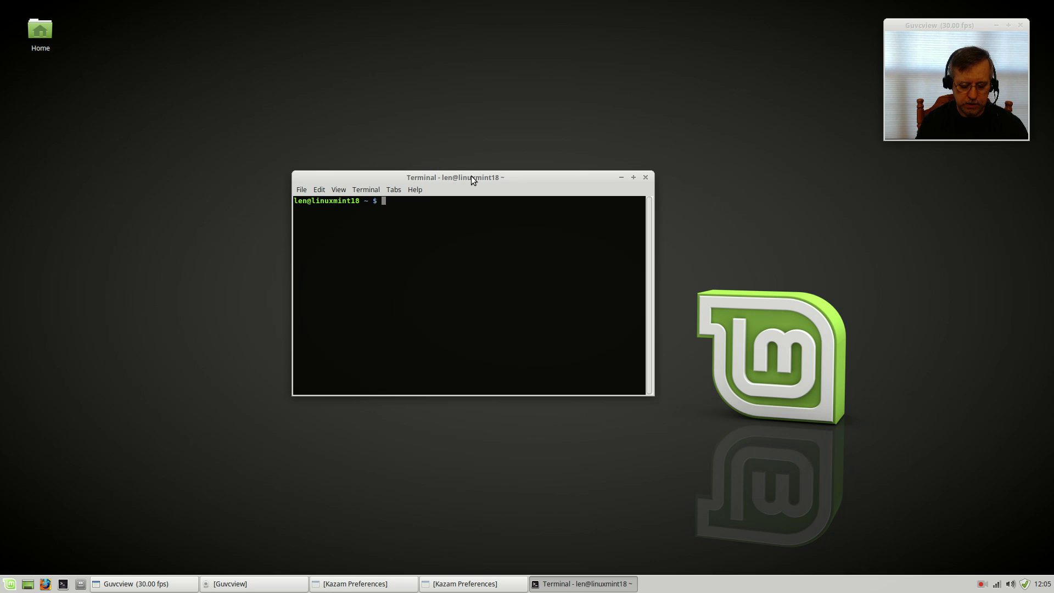
pyautogui.write('sudo ap')
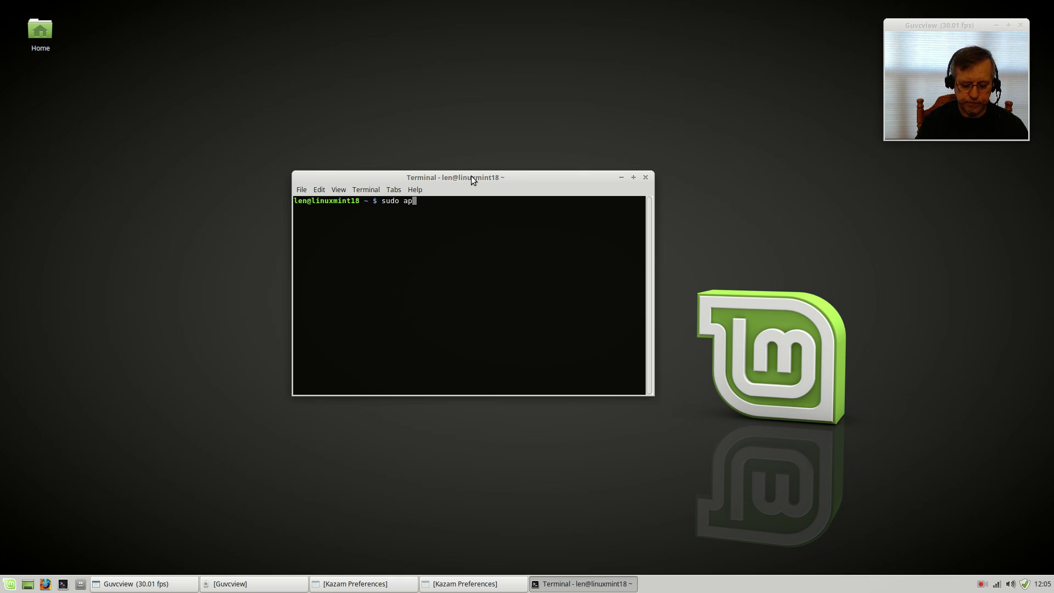
pyautogui.write('t-get in')
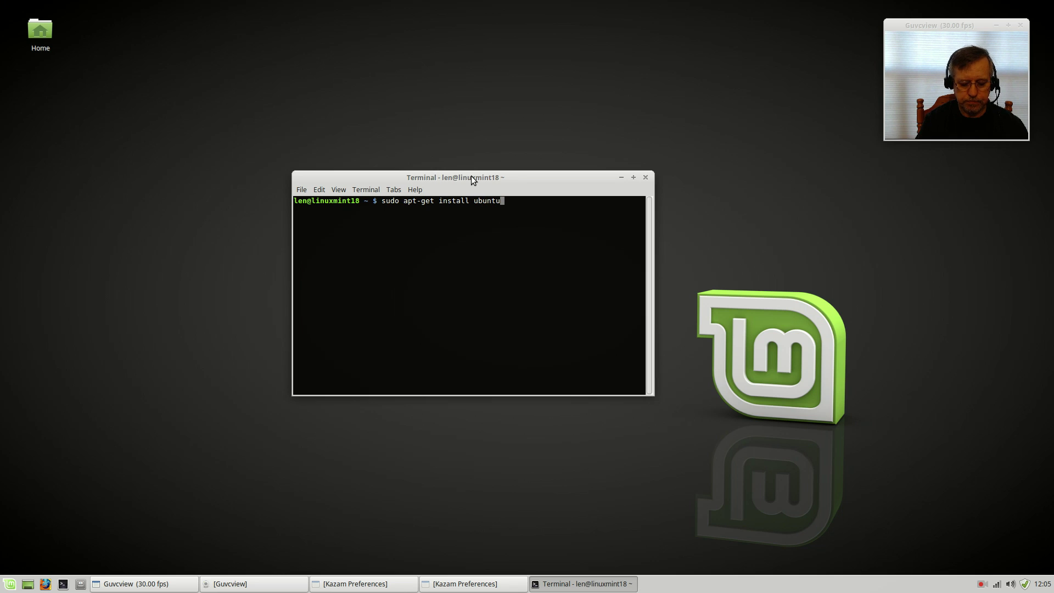
pyautogui.write('stall ubuntu-res')
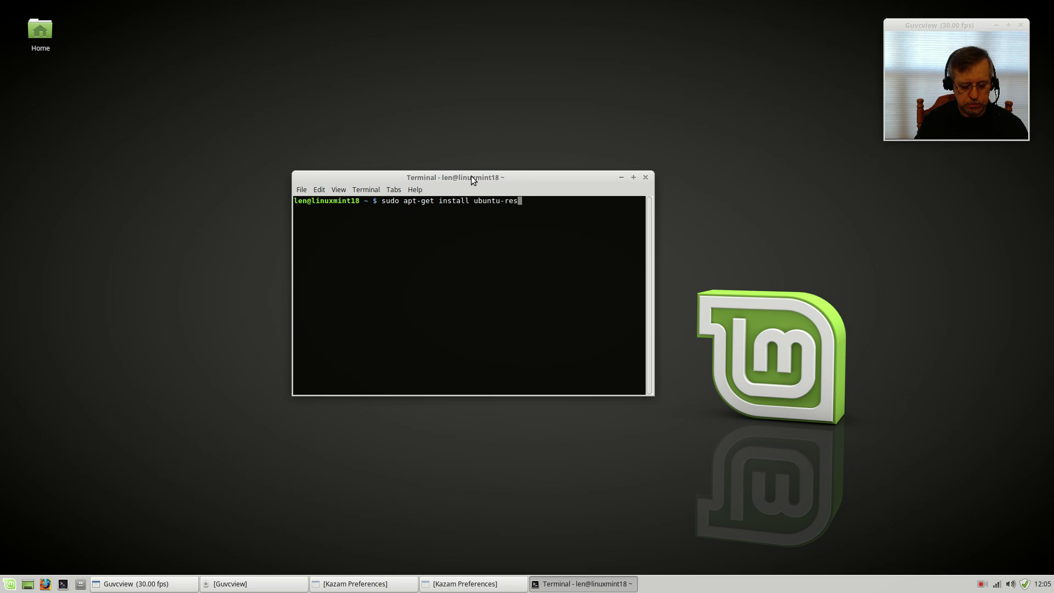
pyautogui.write('tricted-e')
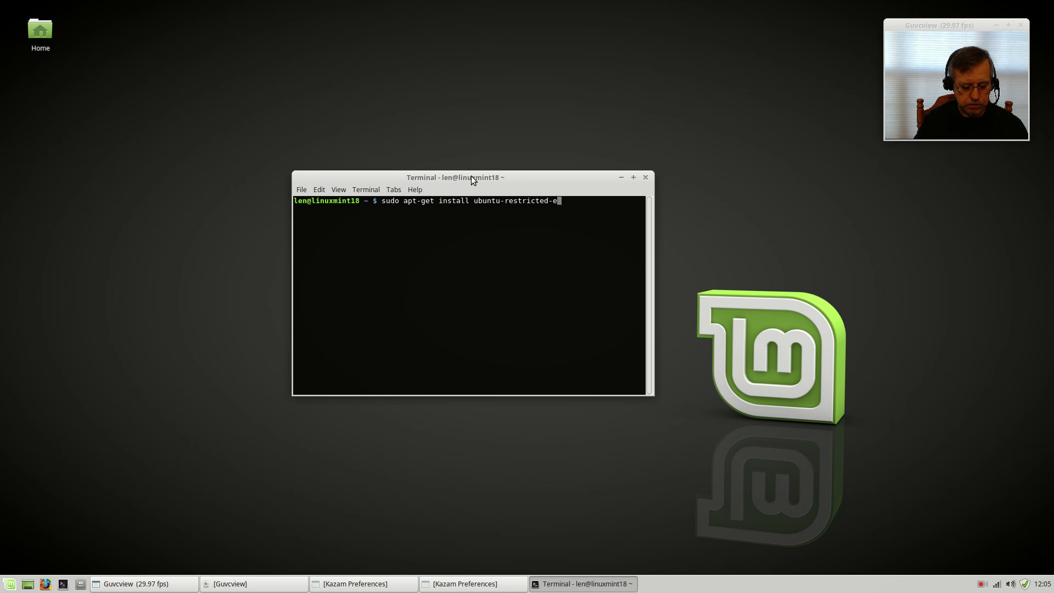
pyautogui.write('xtras')
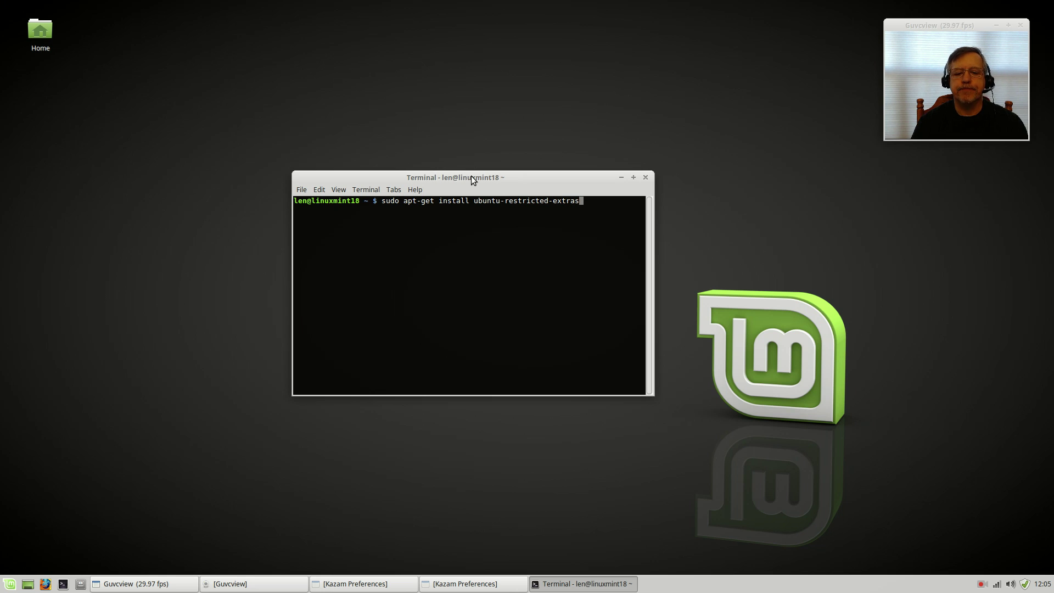
pyautogui.moveTo(483, 180); pyautogui.dragTo(487, 150)
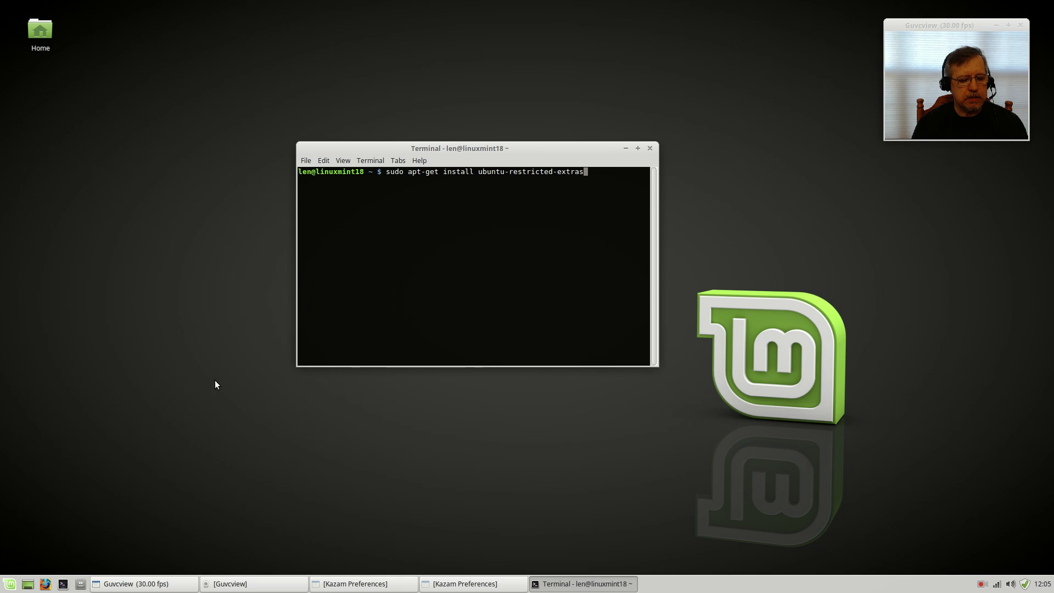
# Launch Software Manager from the Mint menu, authenticating with the administrator password
pyautogui.click(9, 584)
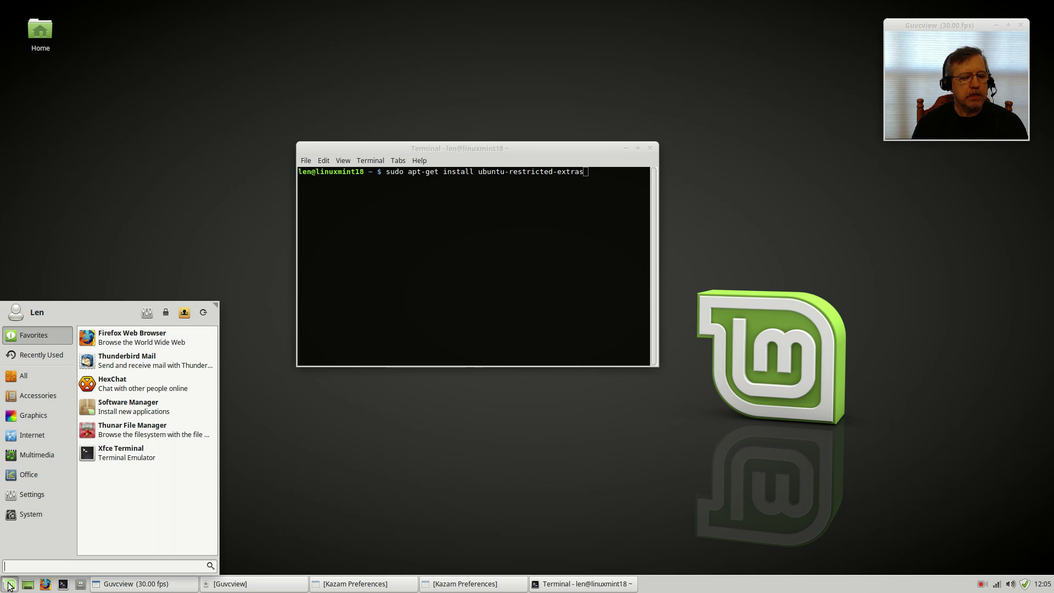
pyautogui.click(118, 410)
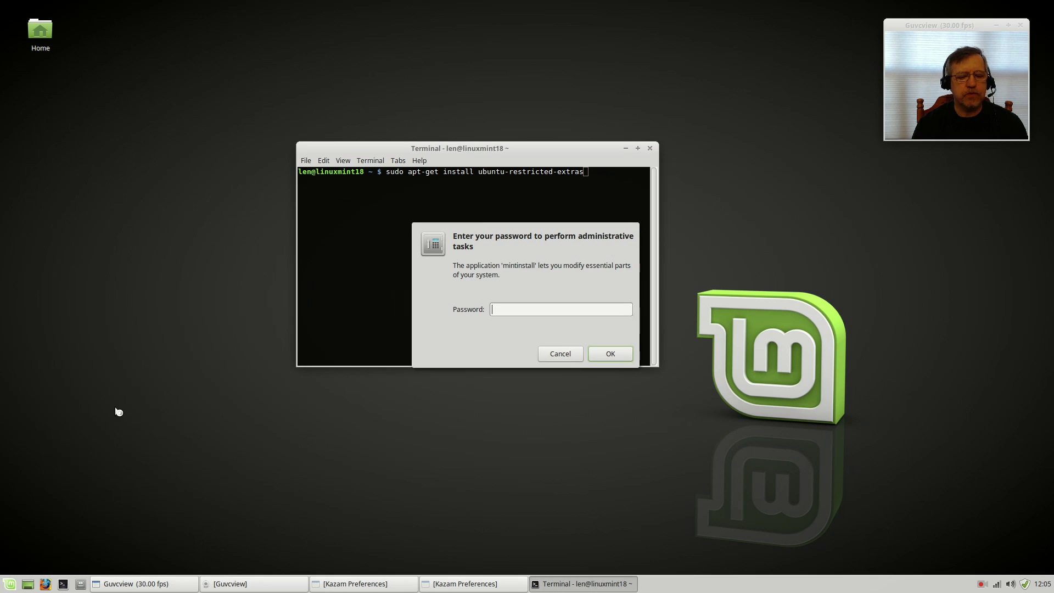
pyautogui.write('*****')
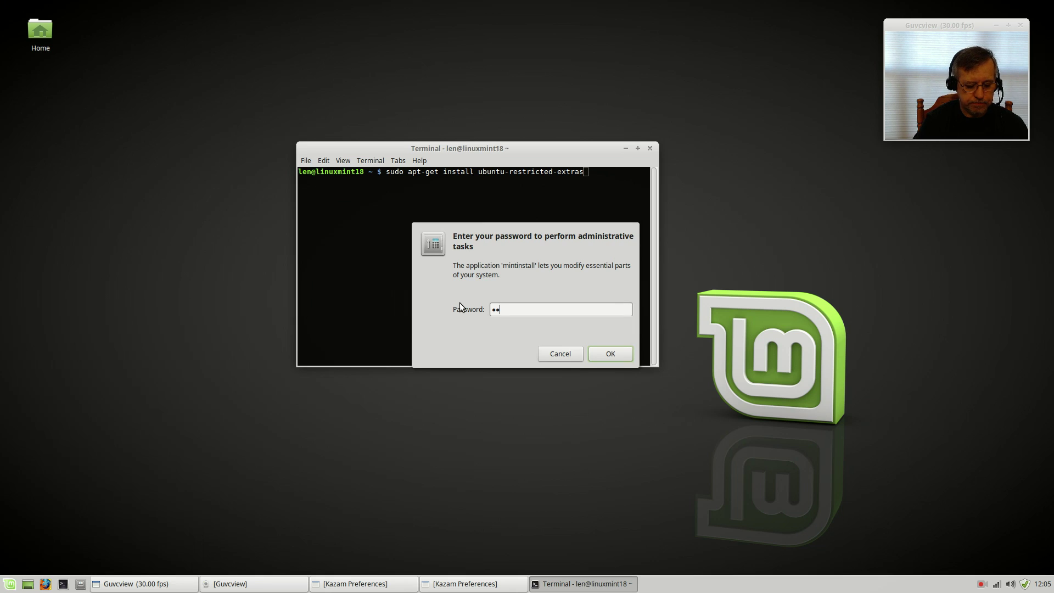
pyautogui.press('Return')
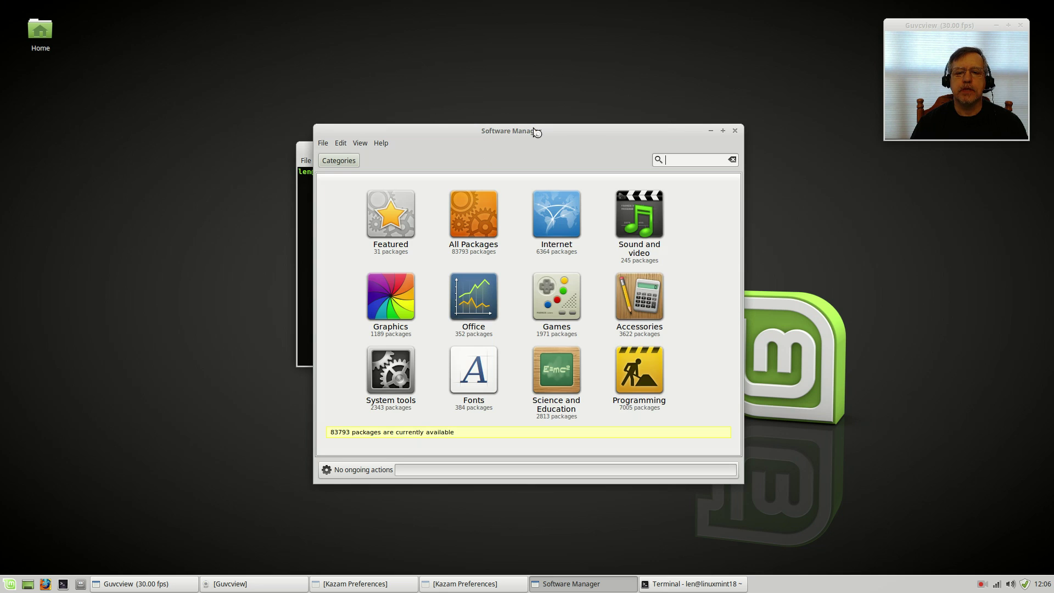
# Search Software Manager for 'codecs'
pyautogui.moveTo(536, 132); pyautogui.dragTo(375, 106)
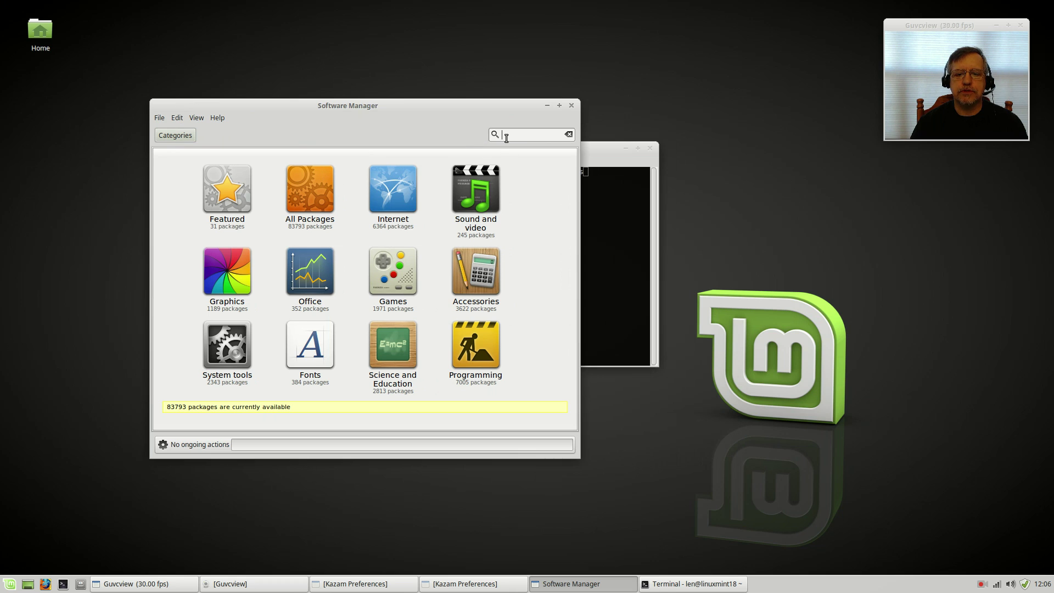
pyautogui.write('c')
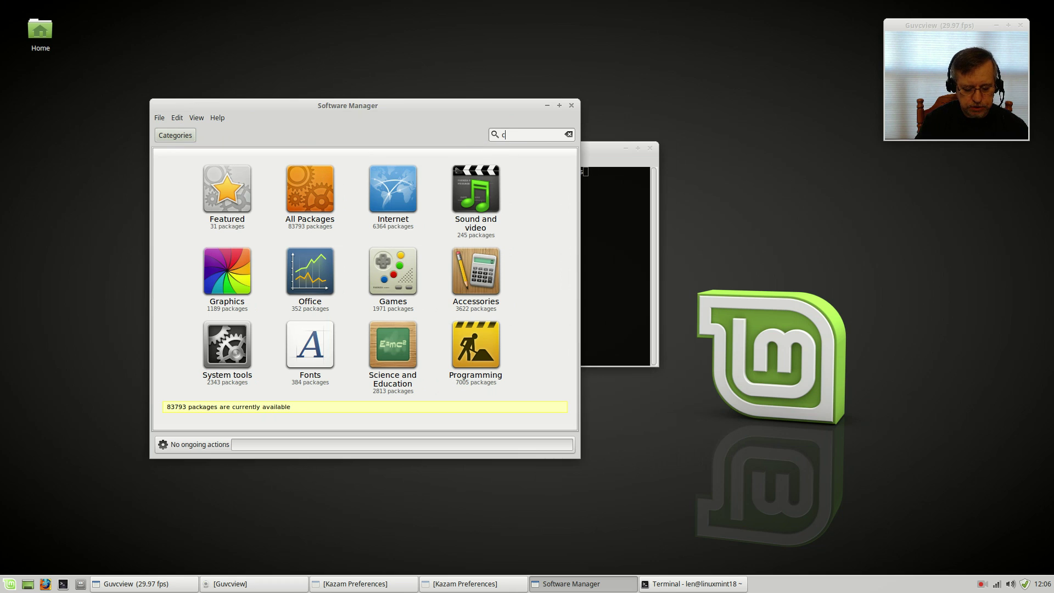
pyautogui.write('odecs')
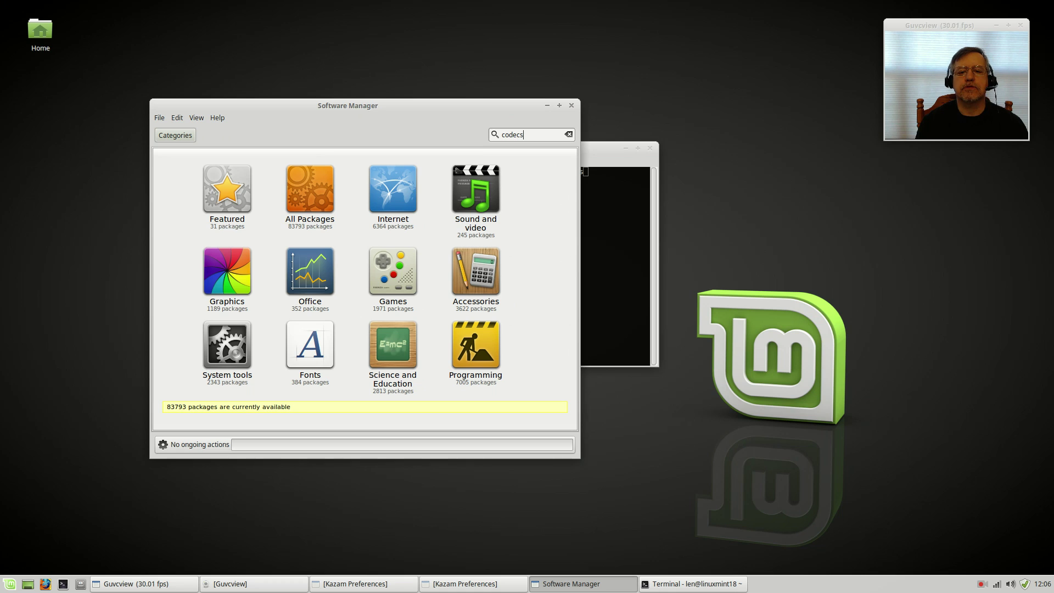
pyautogui.press('Return')
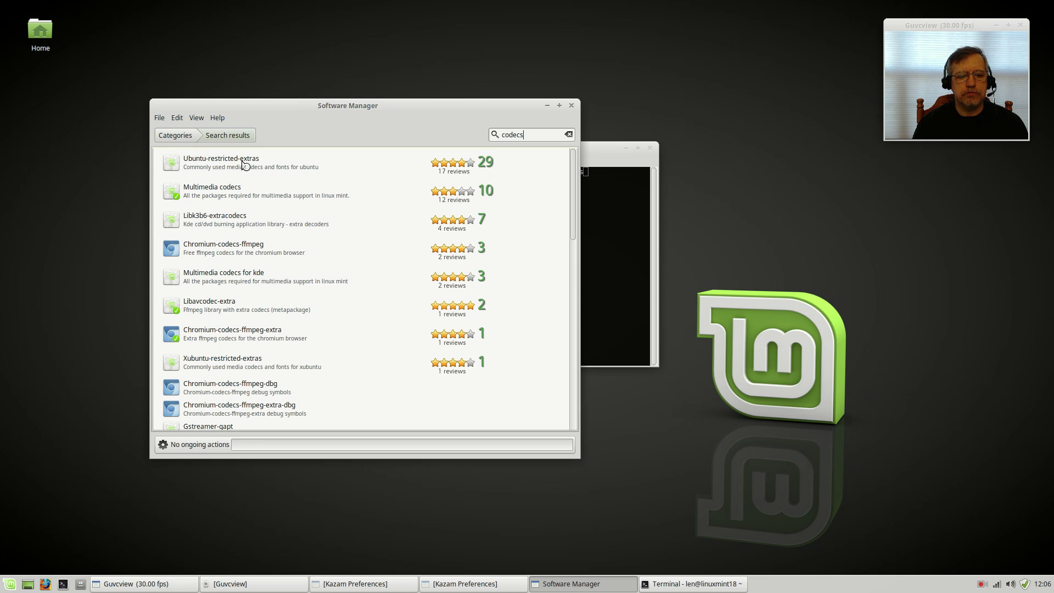
# Close the terminal unused, install Ubuntu-restricted-extras, then close Software Manager
pyautogui.click(218, 168)
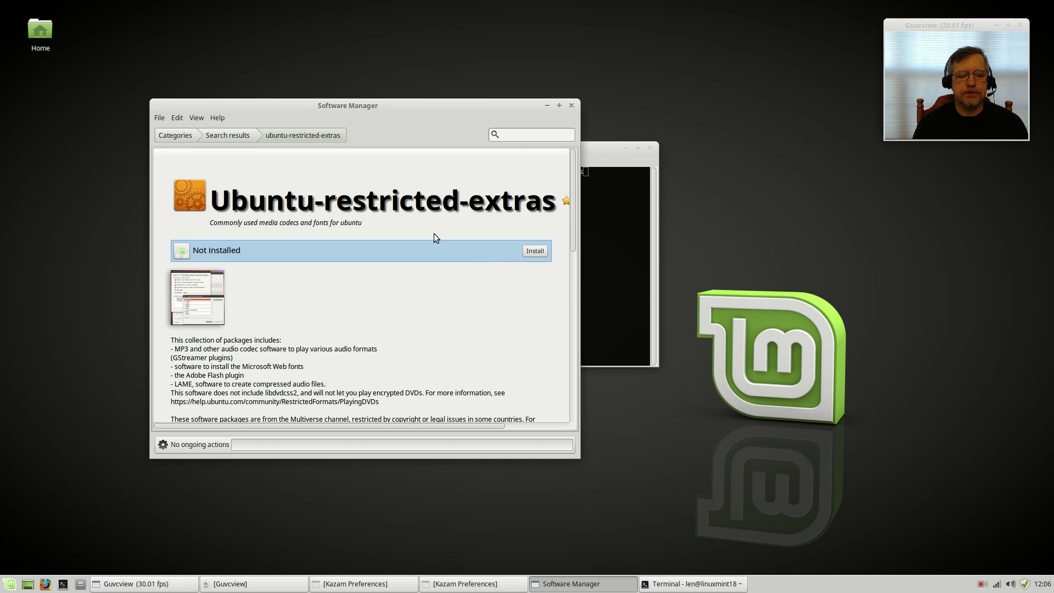
pyautogui.click(602, 153)
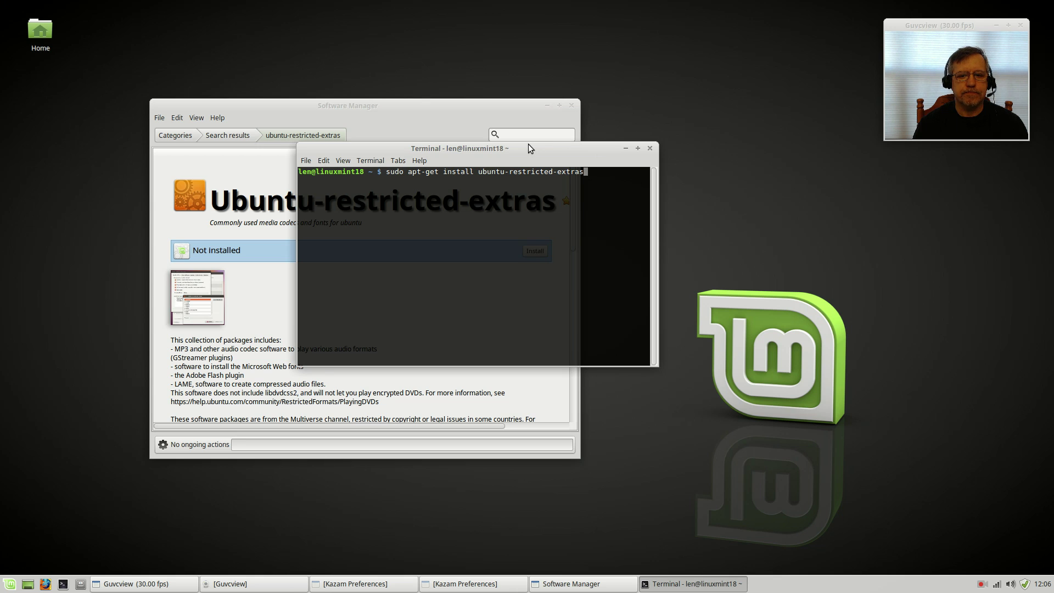
pyautogui.moveTo(528, 144); pyautogui.dragTo(850, 239)
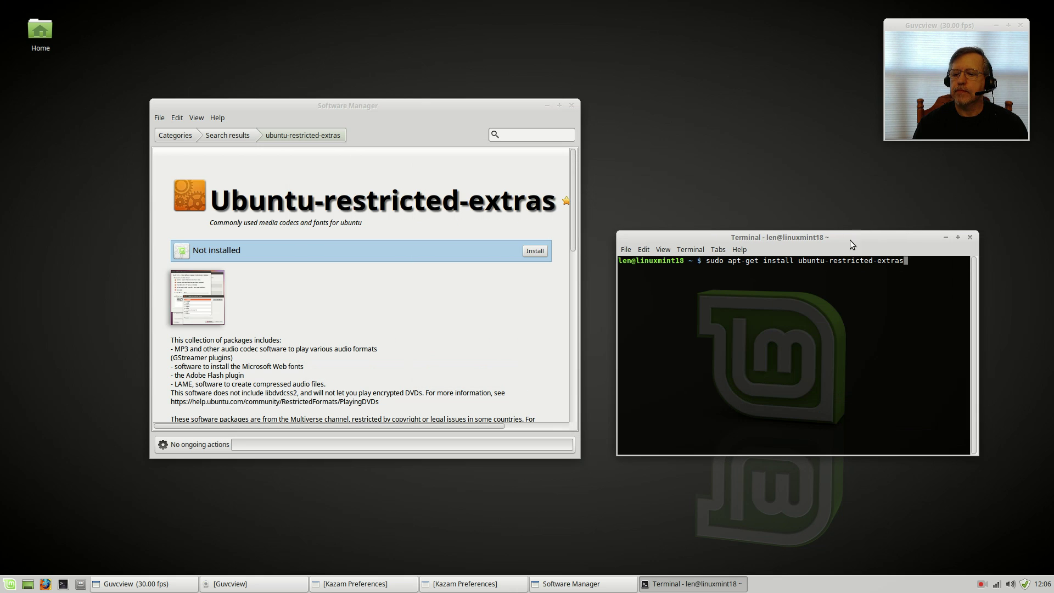
pyautogui.click(970, 238)
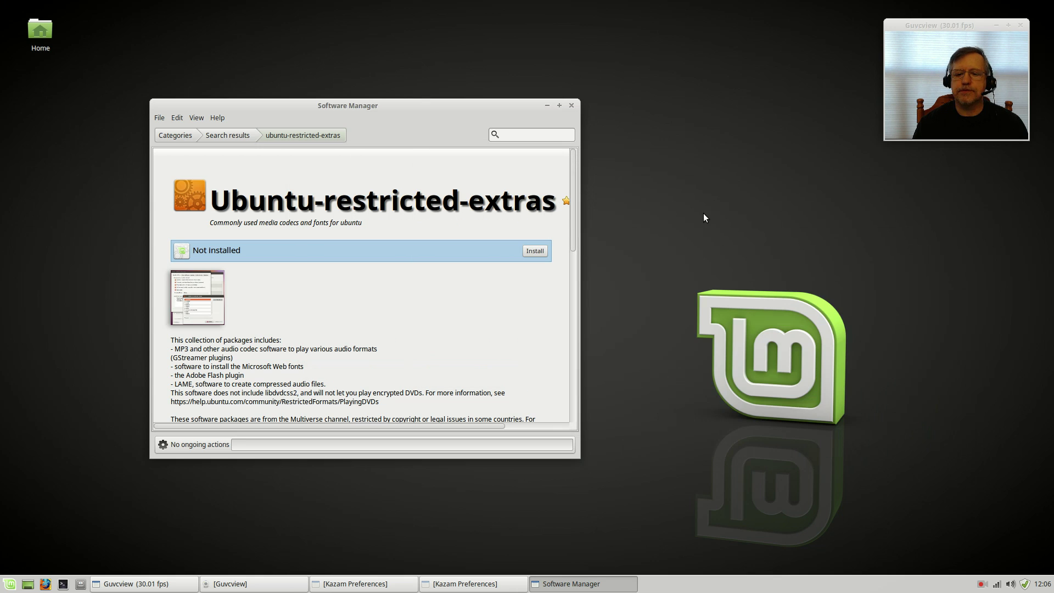
pyautogui.click(535, 251)
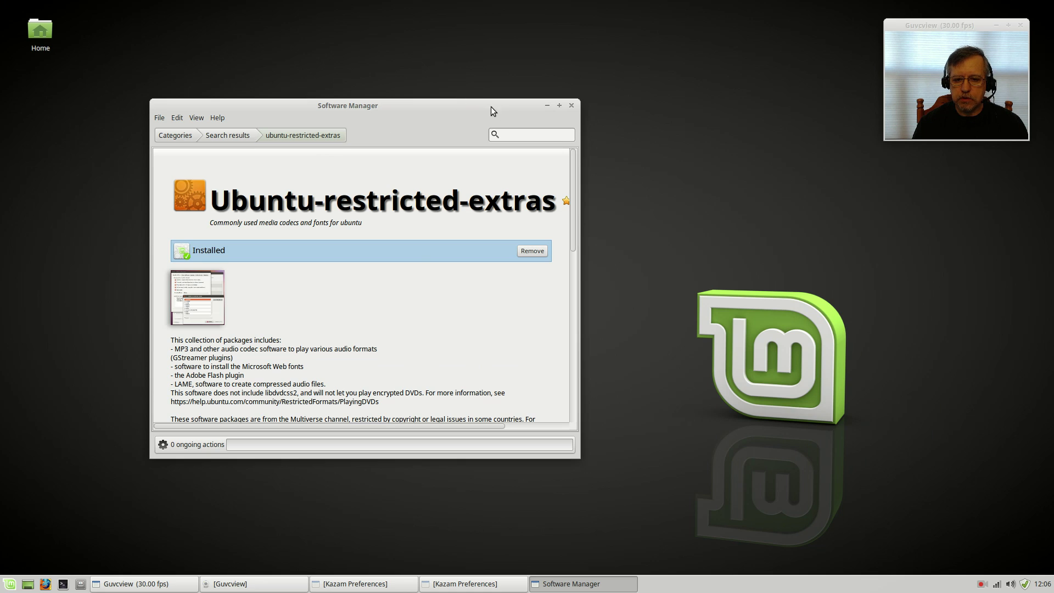
pyautogui.click(572, 106)
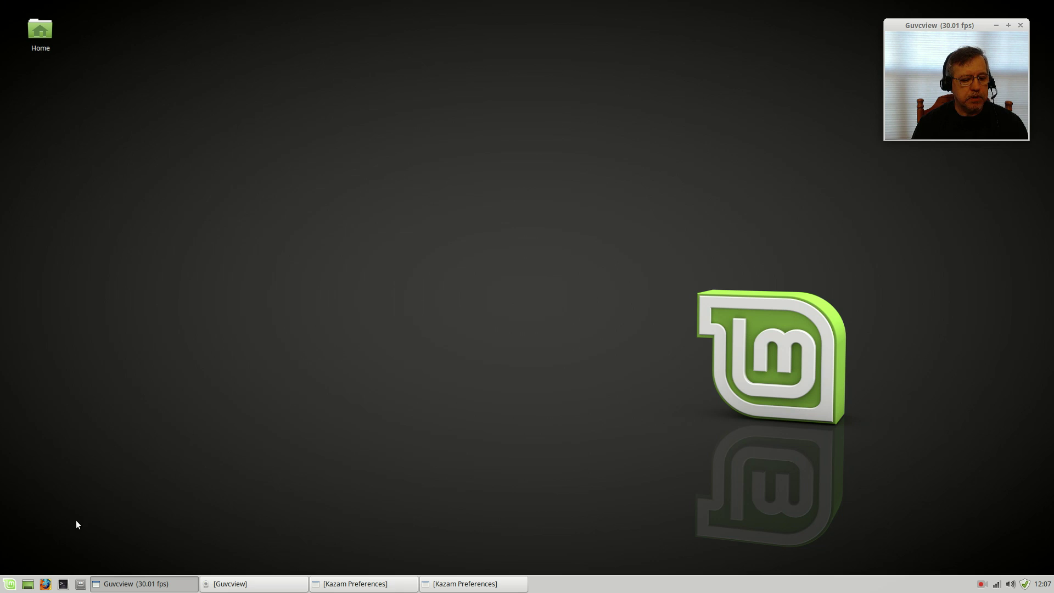
# Open Settings Manager from the Mint menu and enlarge its window to show all categories
pyautogui.click(10, 583)
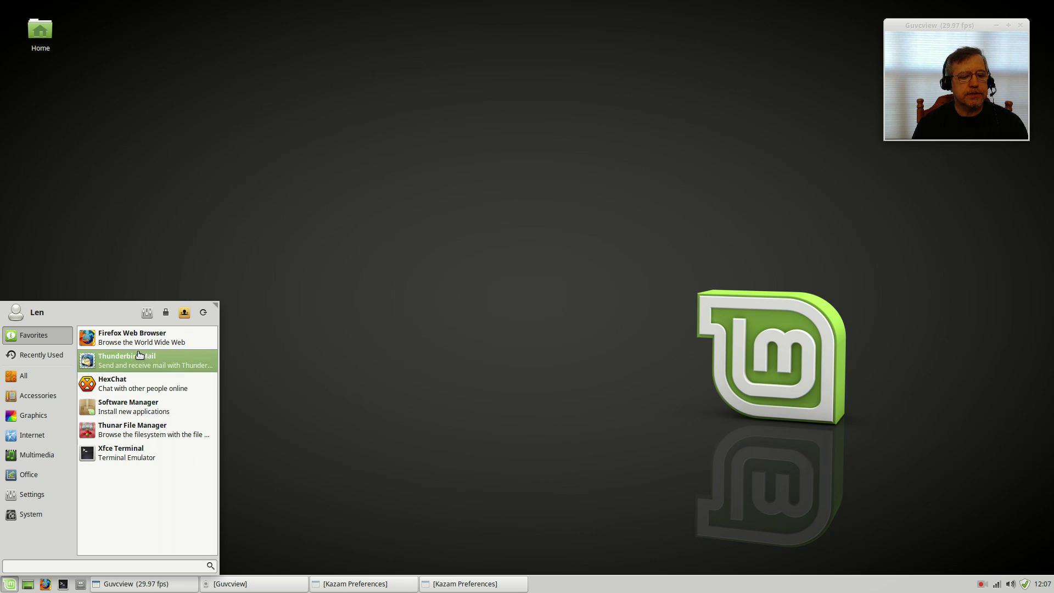
pyautogui.click(147, 312)
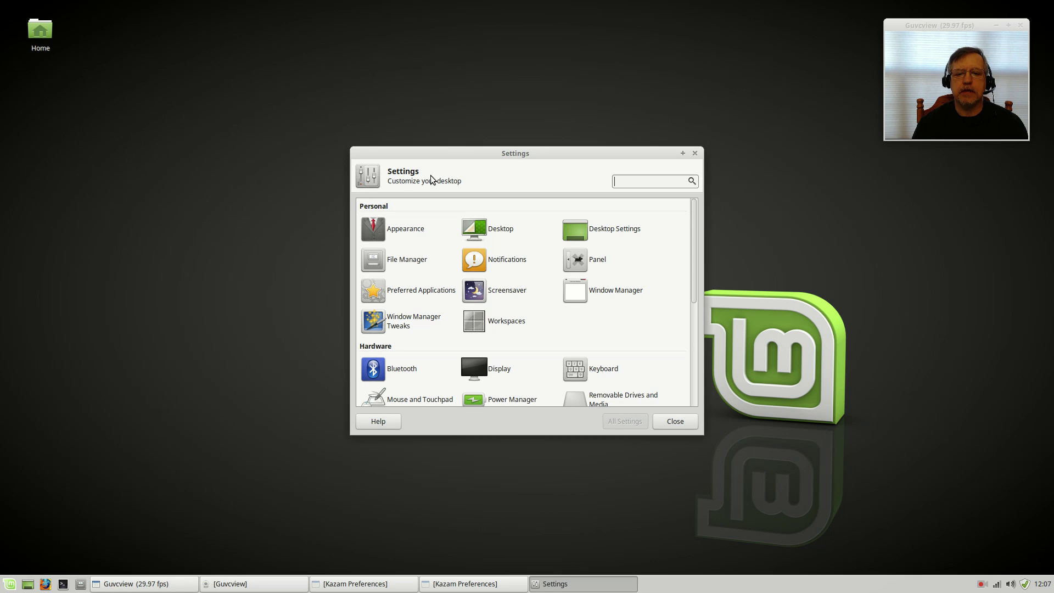
pyautogui.moveTo(485, 160); pyautogui.dragTo(553, 226)
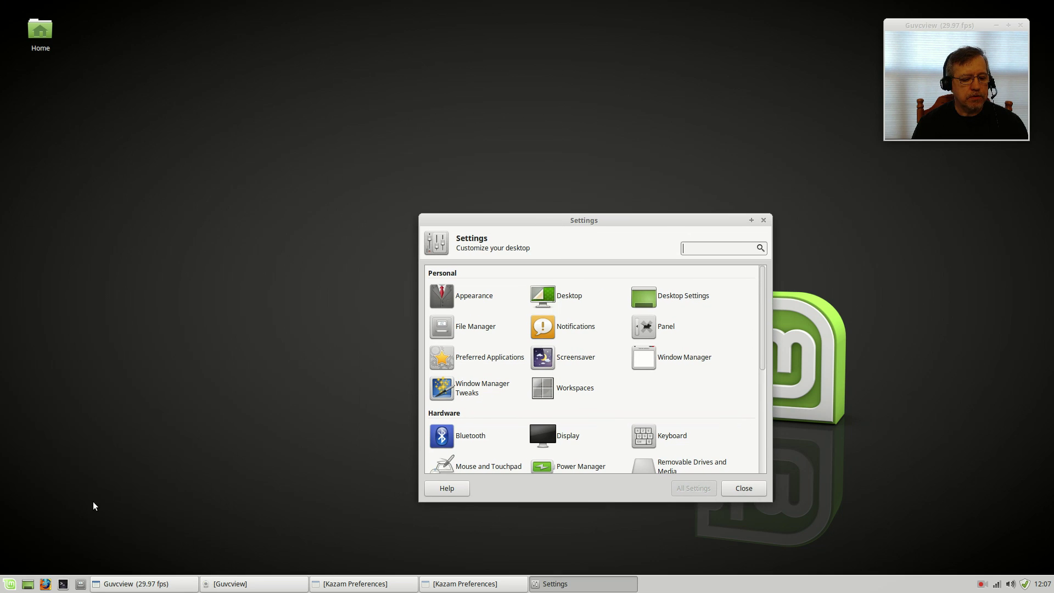
pyautogui.click(10, 584)
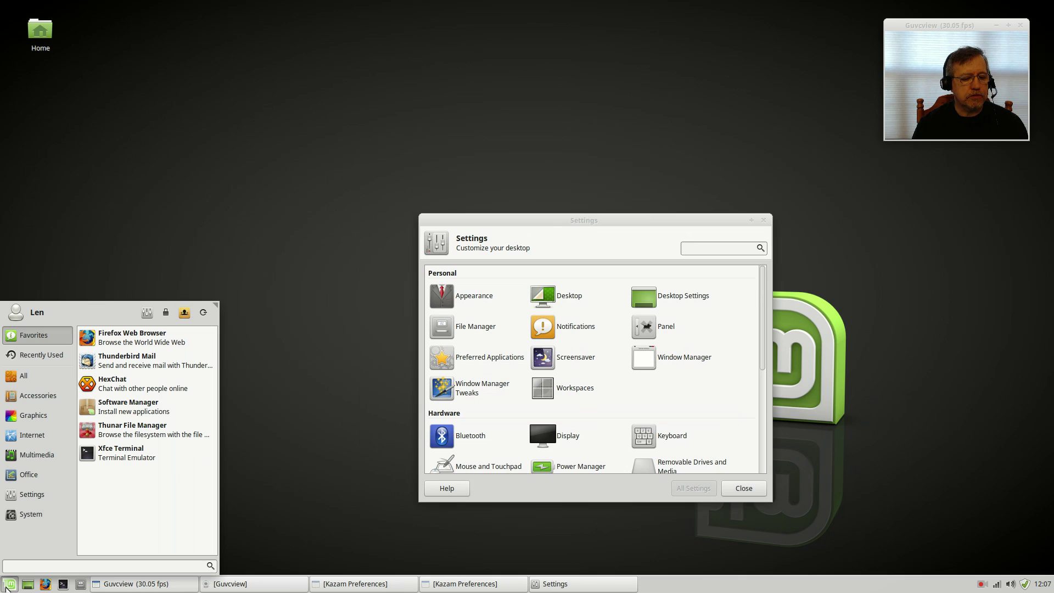
pyautogui.click(39, 356)
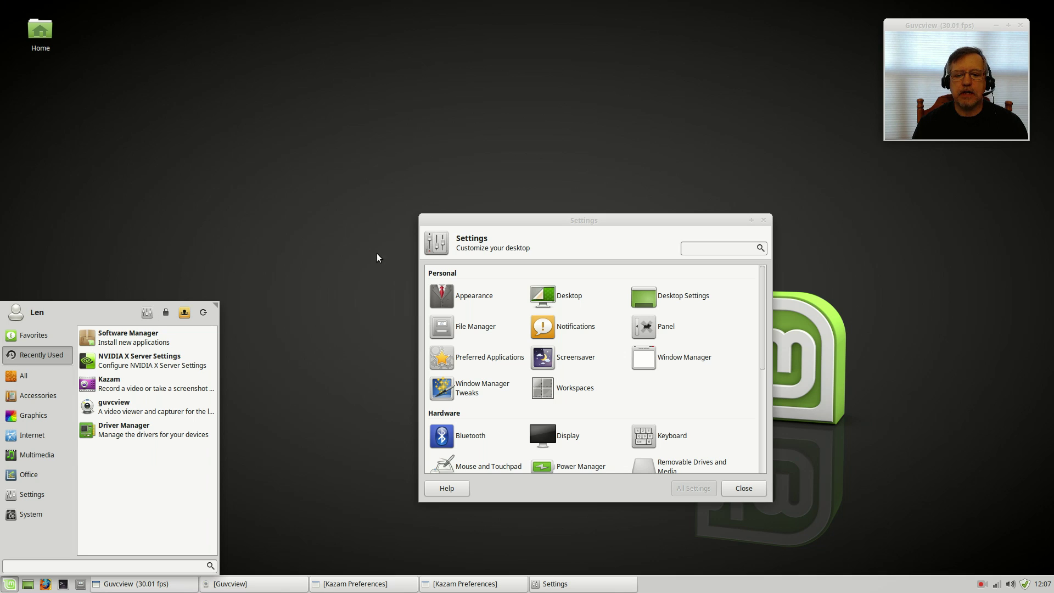
pyautogui.click(506, 249)
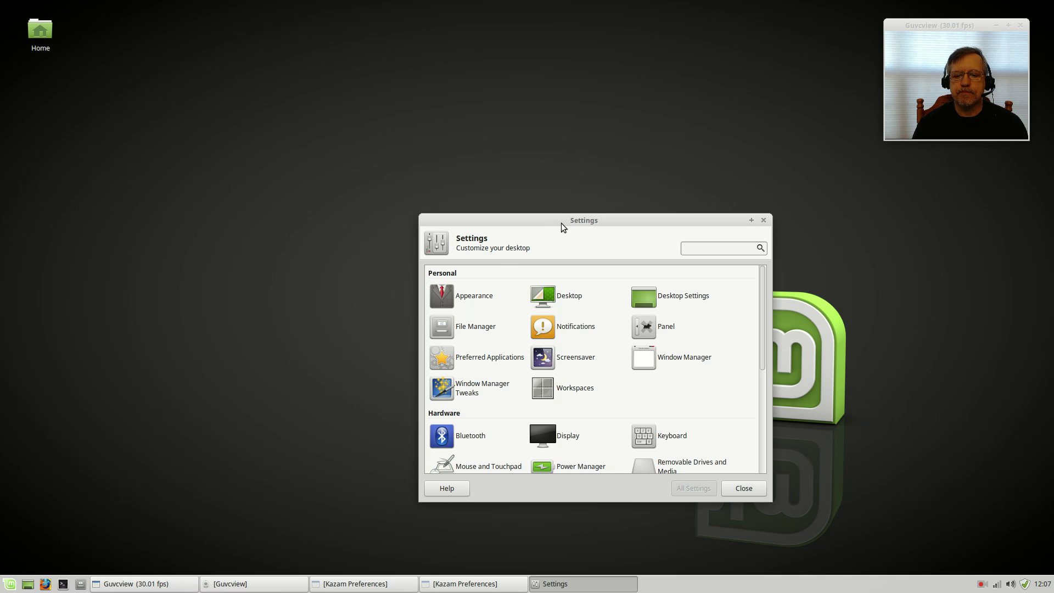
pyautogui.moveTo(562, 223); pyautogui.dragTo(632, 240)
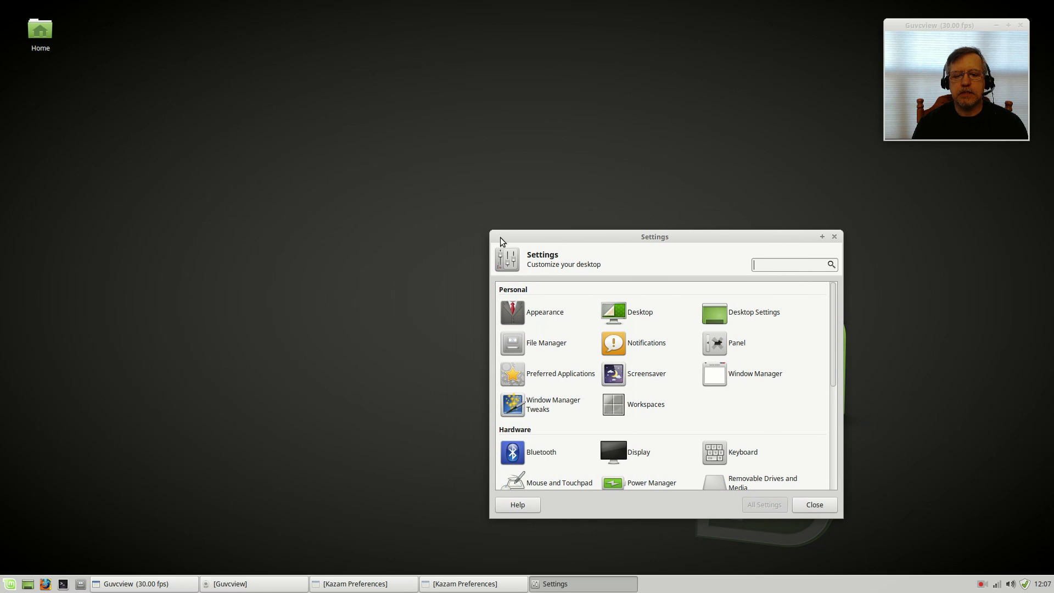
pyautogui.moveTo(492, 233); pyautogui.dragTo(284, 71)
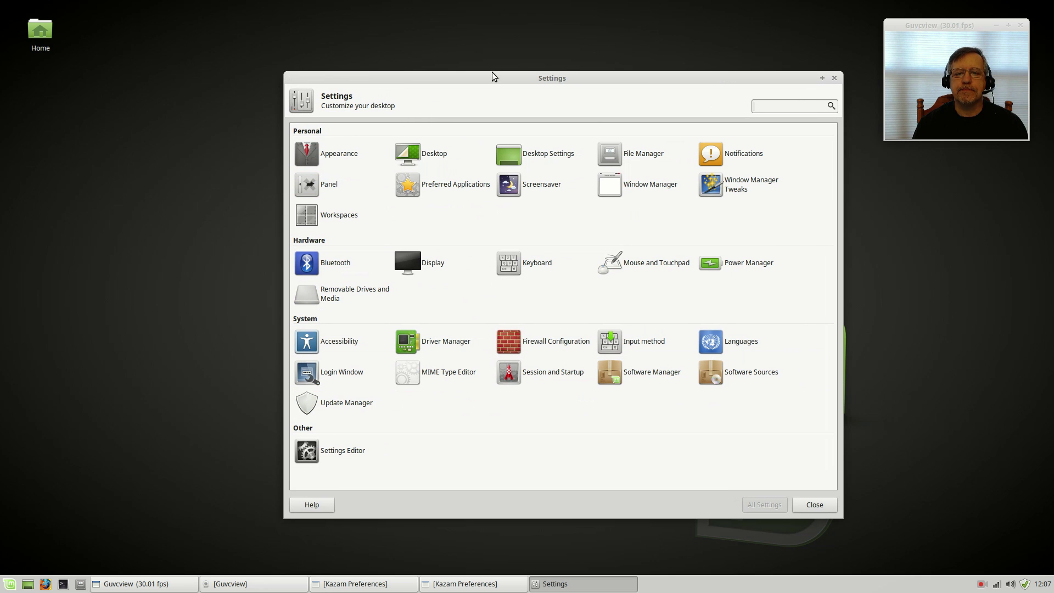
pyautogui.moveTo(494, 76); pyautogui.dragTo(405, 58)
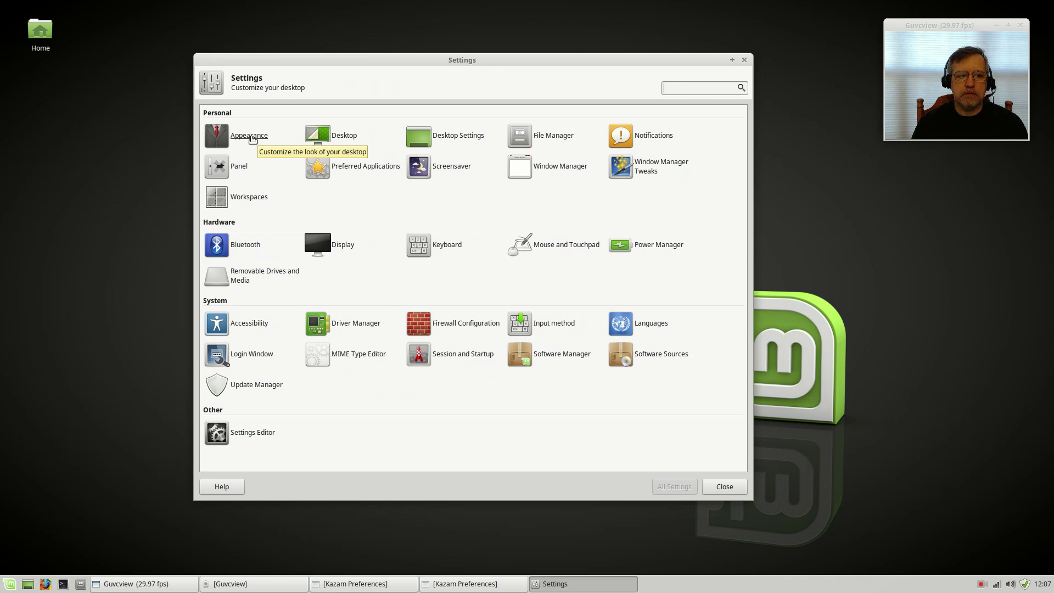
# Browse the Appearance icon, font and settings tabs, then return to All Settings
pyautogui.click(243, 140)
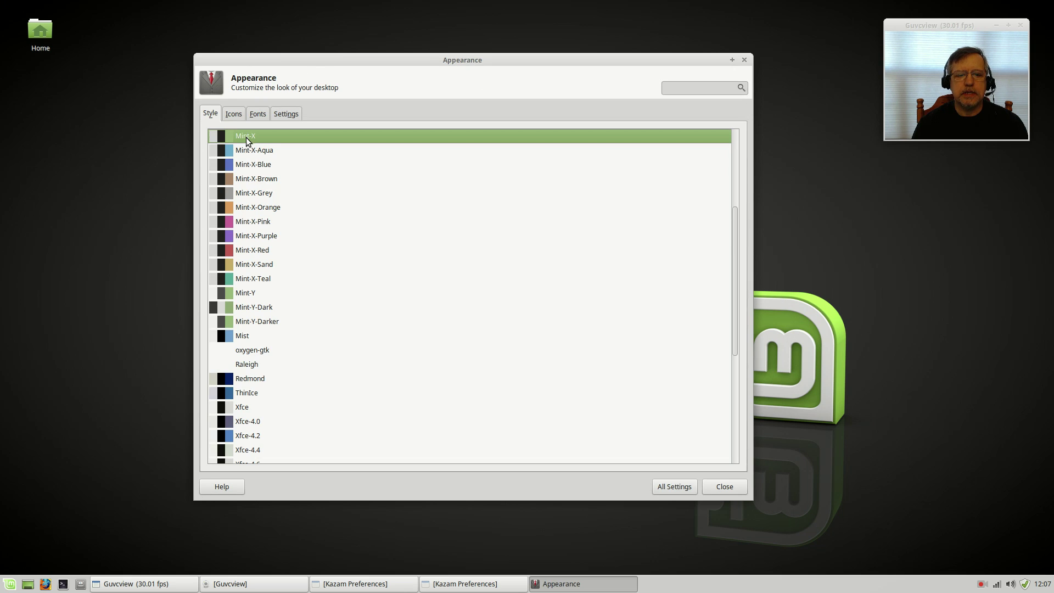
pyautogui.click(231, 113)
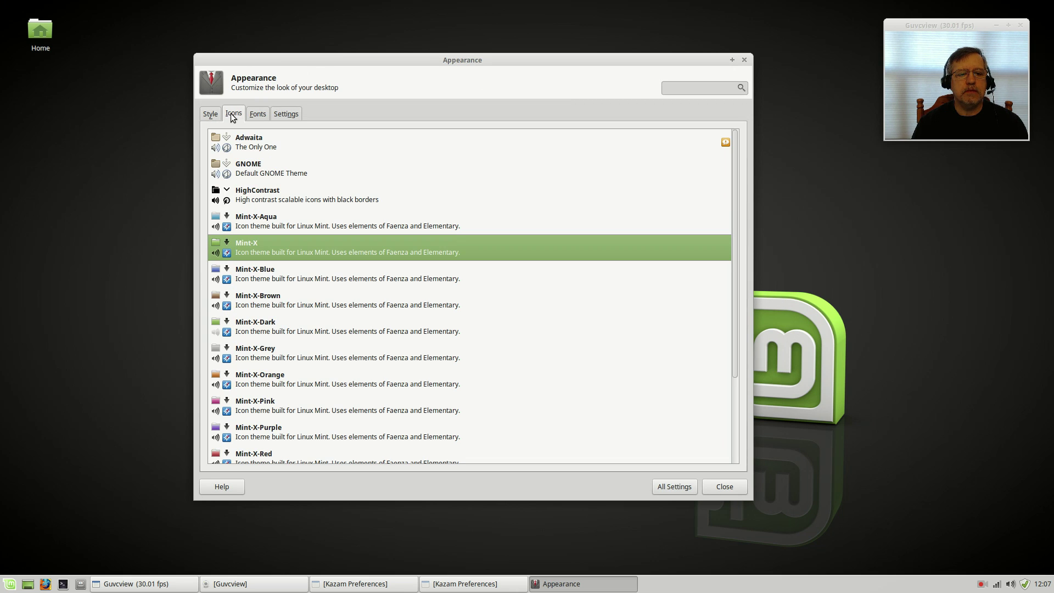
pyautogui.click(266, 114)
pyautogui.click(277, 116)
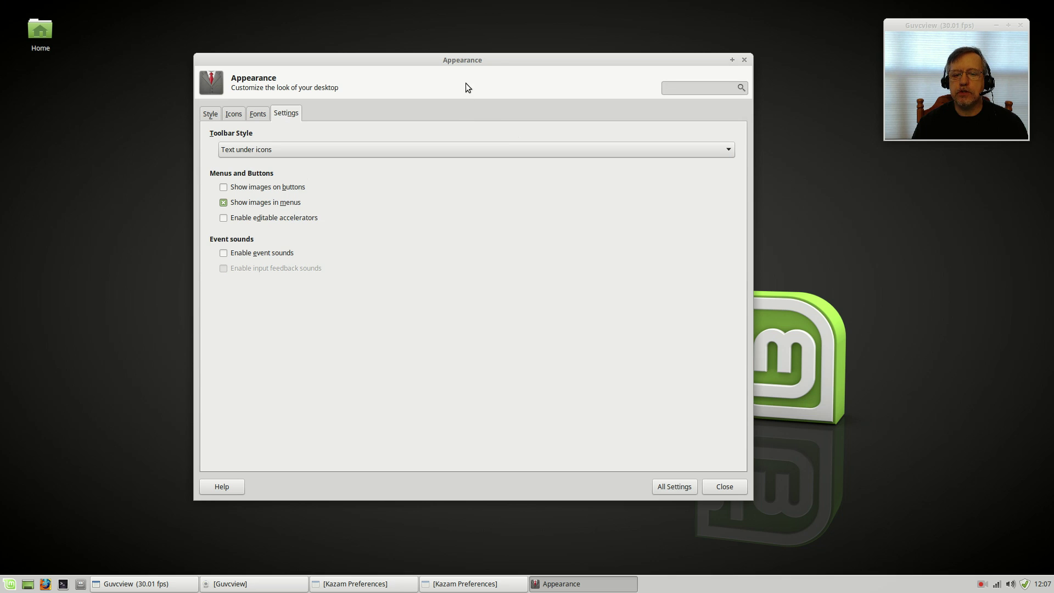
pyautogui.click(685, 492)
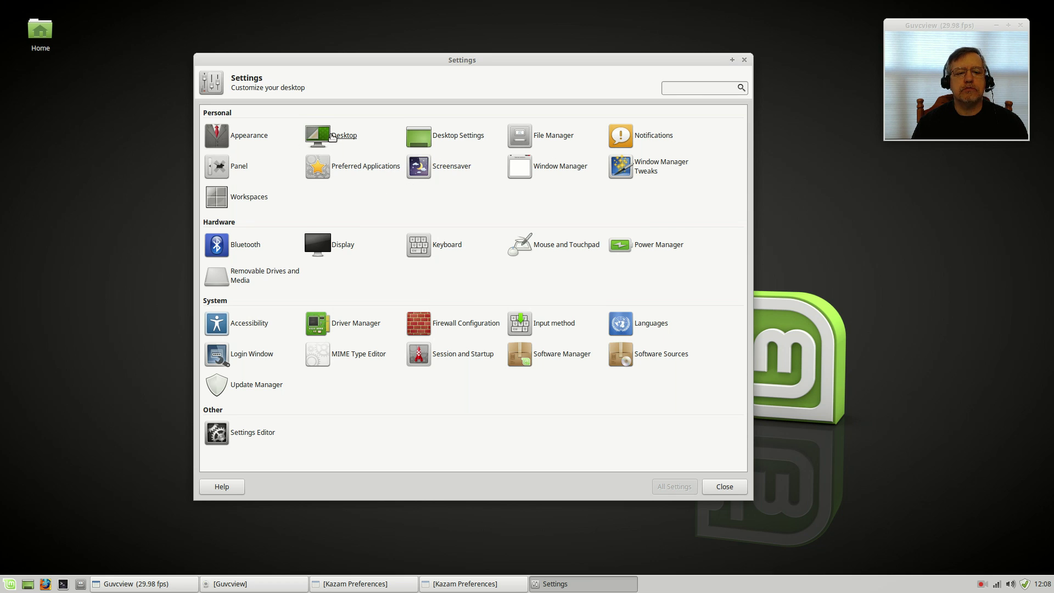
# Set the screensaver to blank after 5 minutes, review the Advanced tab, and close it
pyautogui.click(447, 169)
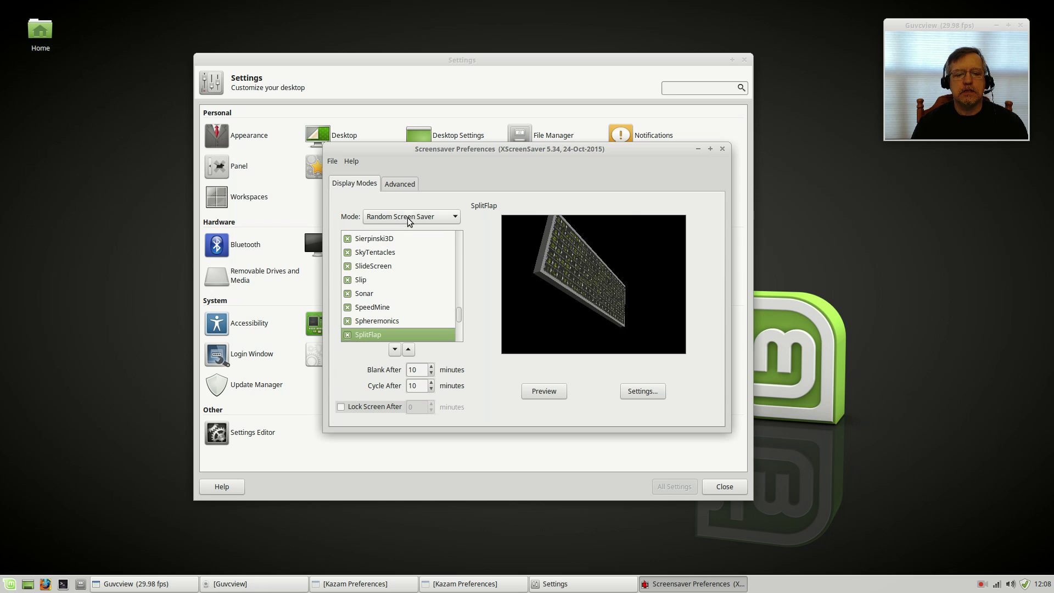
pyautogui.click(431, 373)
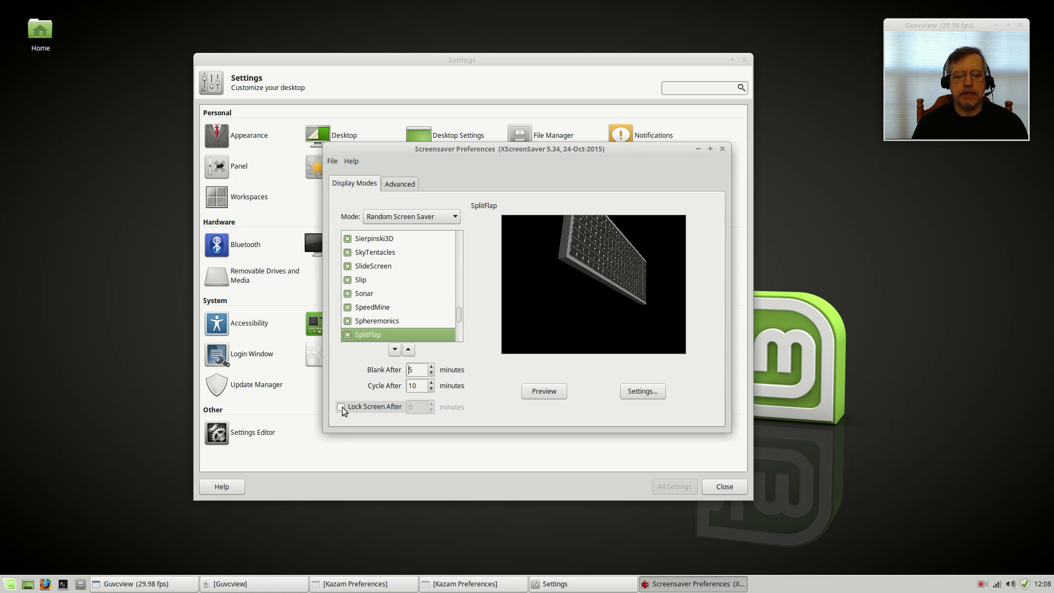
pyautogui.click(405, 184)
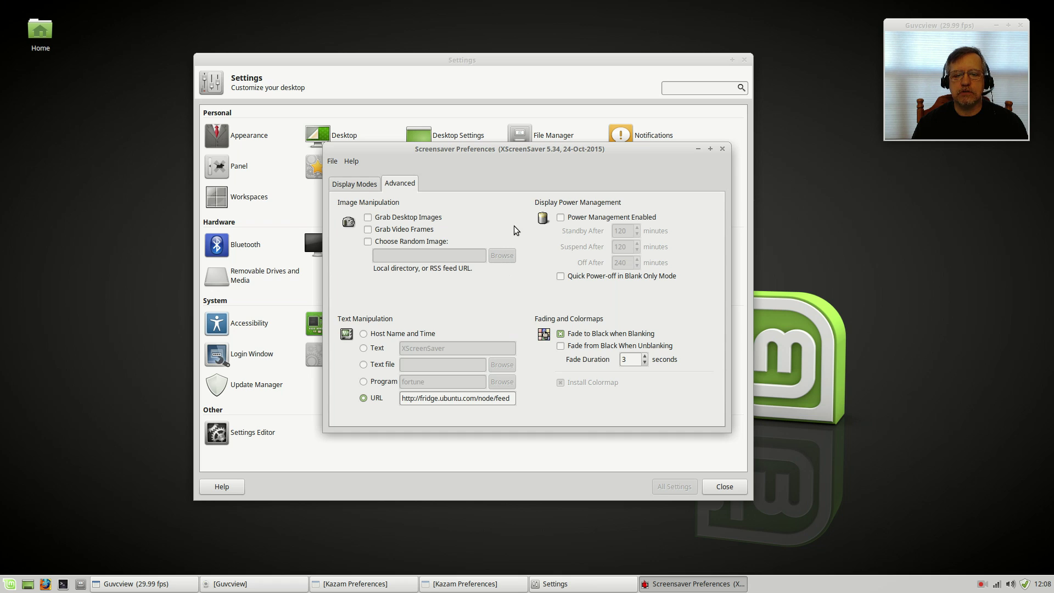
pyautogui.click(365, 185)
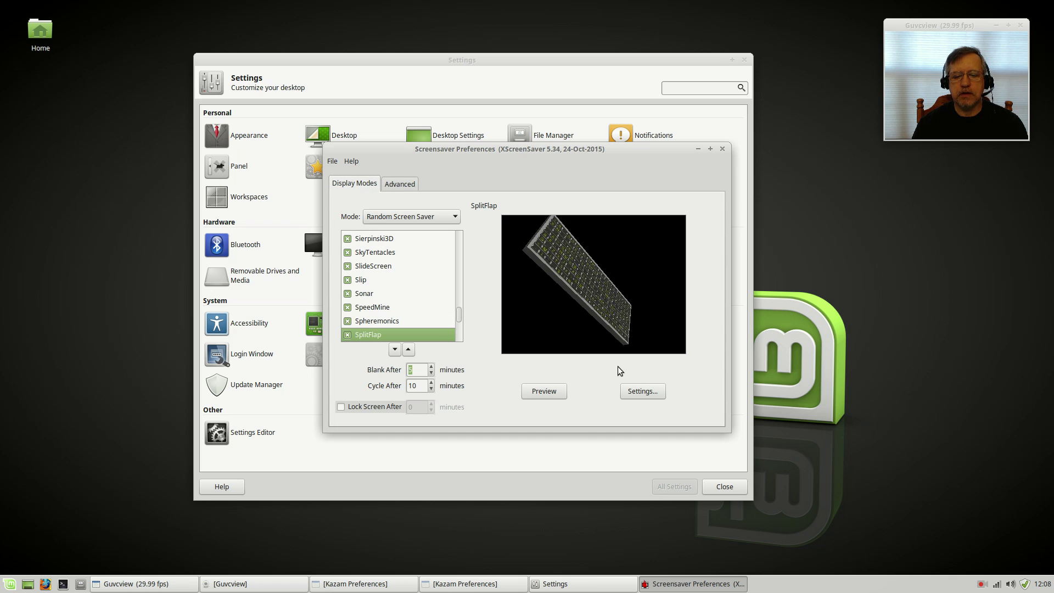
pyautogui.click(723, 150)
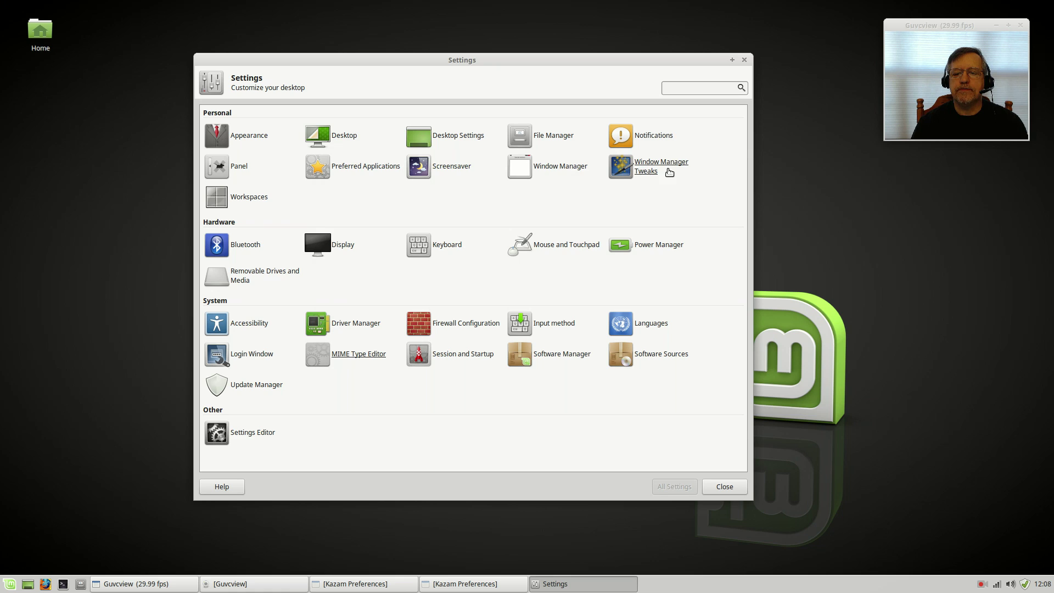
# In Window Manager Tweaks, raise the smart placement threshold to Large
pyautogui.click(666, 168)
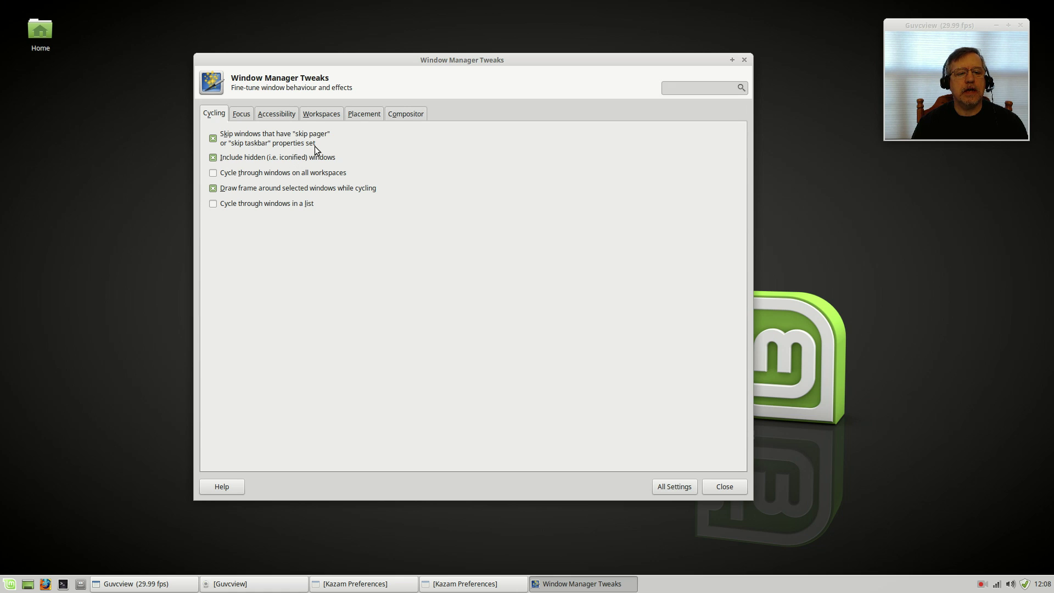
pyautogui.click(363, 115)
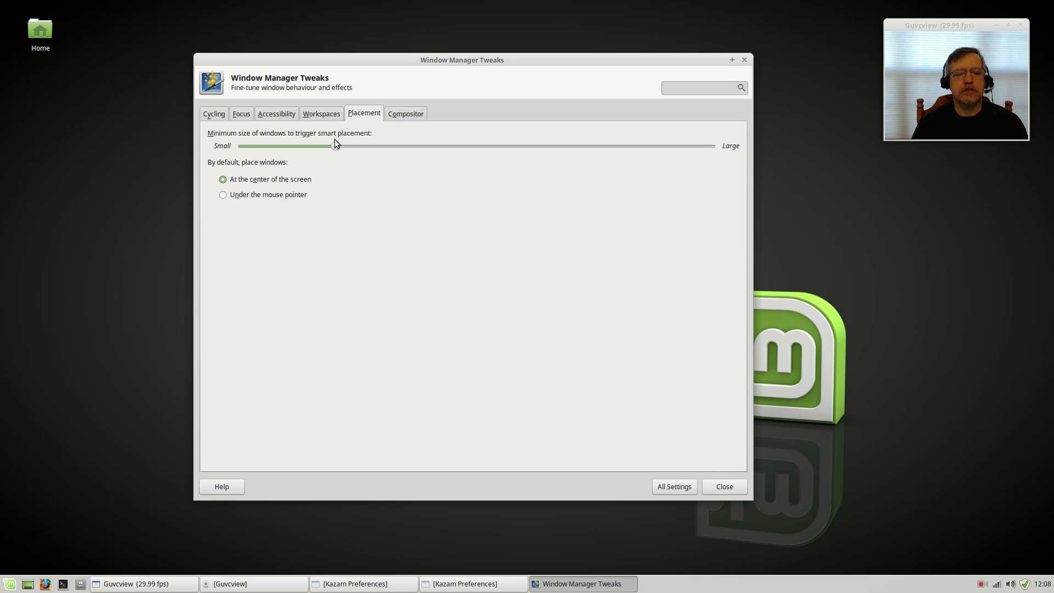
pyautogui.moveTo(333, 148); pyautogui.dragTo(730, 167)
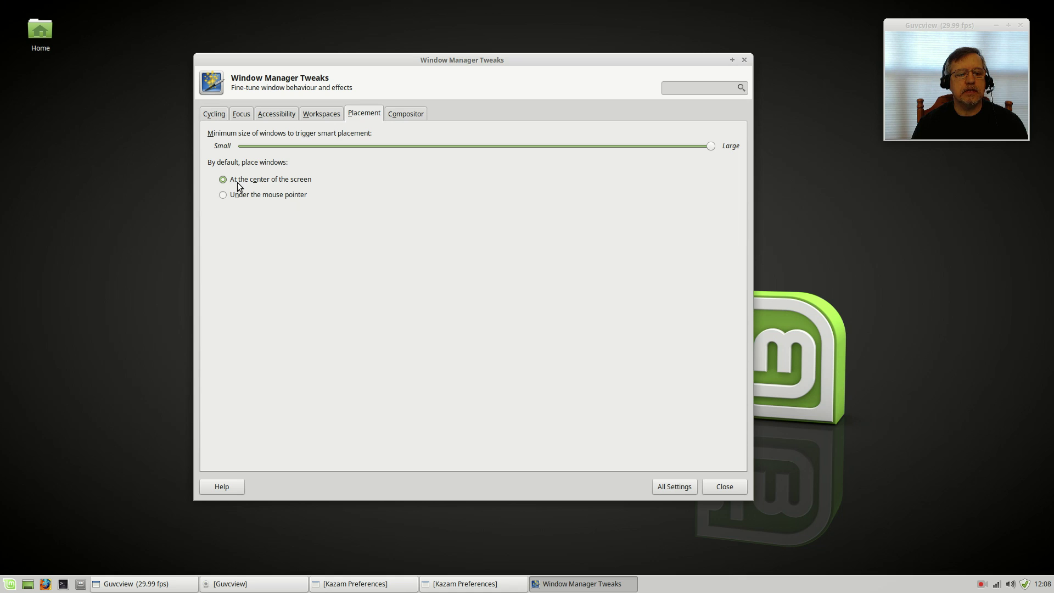
# Lower the Compositor's opacity of windows during move slightly, then return to All Settings
pyautogui.click(405, 114)
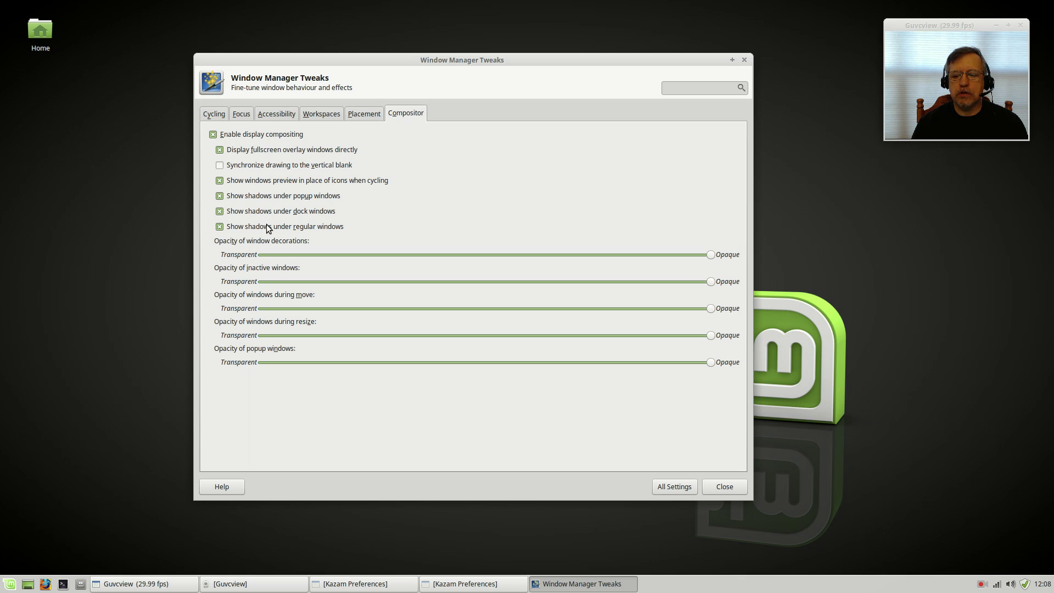
pyautogui.moveTo(476, 60); pyautogui.dragTo(371, 47)
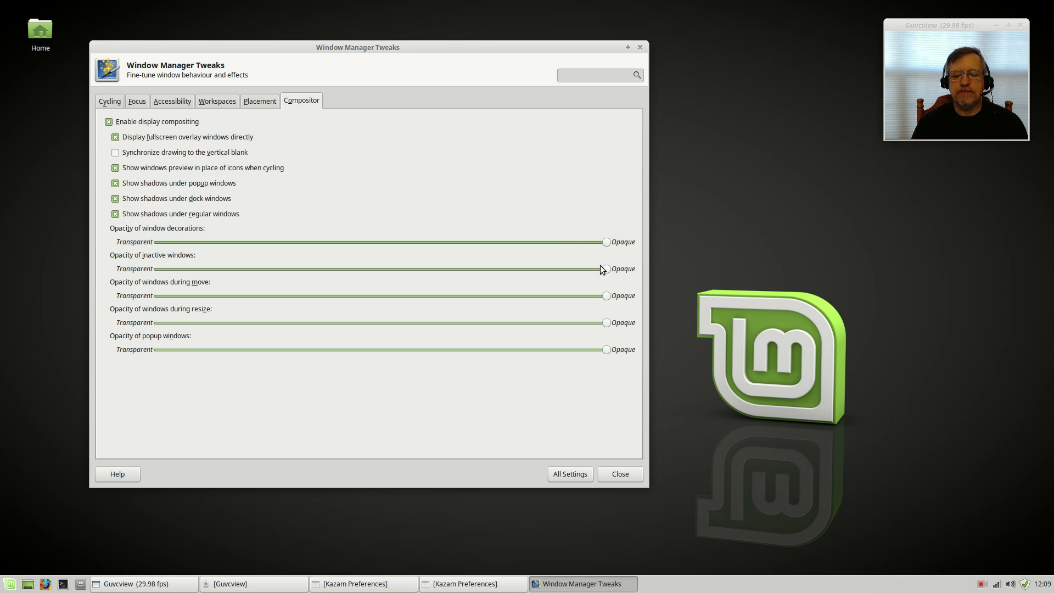
pyautogui.moveTo(605, 295); pyautogui.dragTo(578, 294)
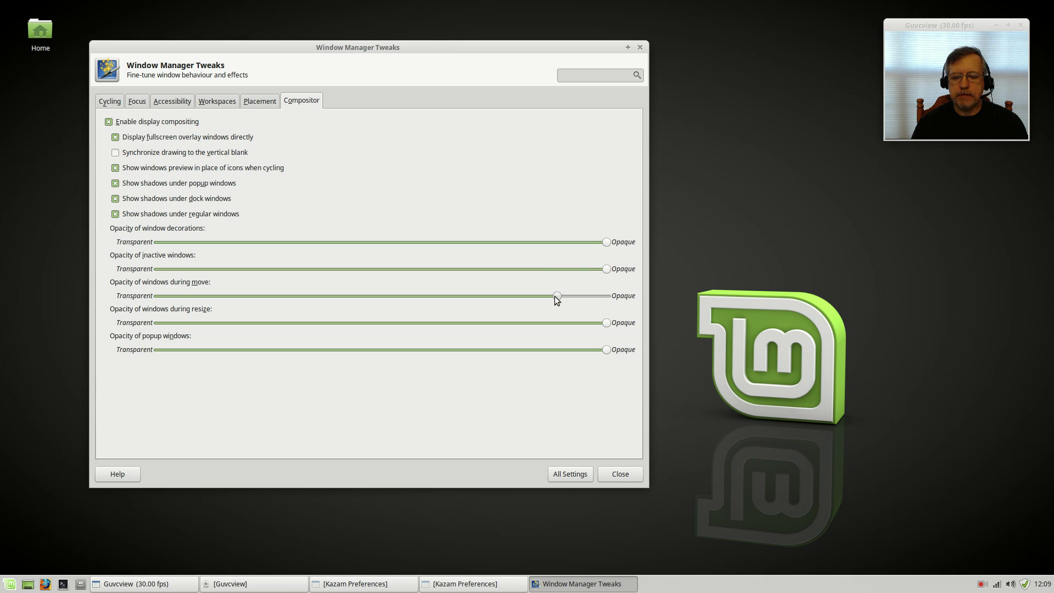
pyautogui.moveTo(556, 295); pyautogui.dragTo(551, 295)
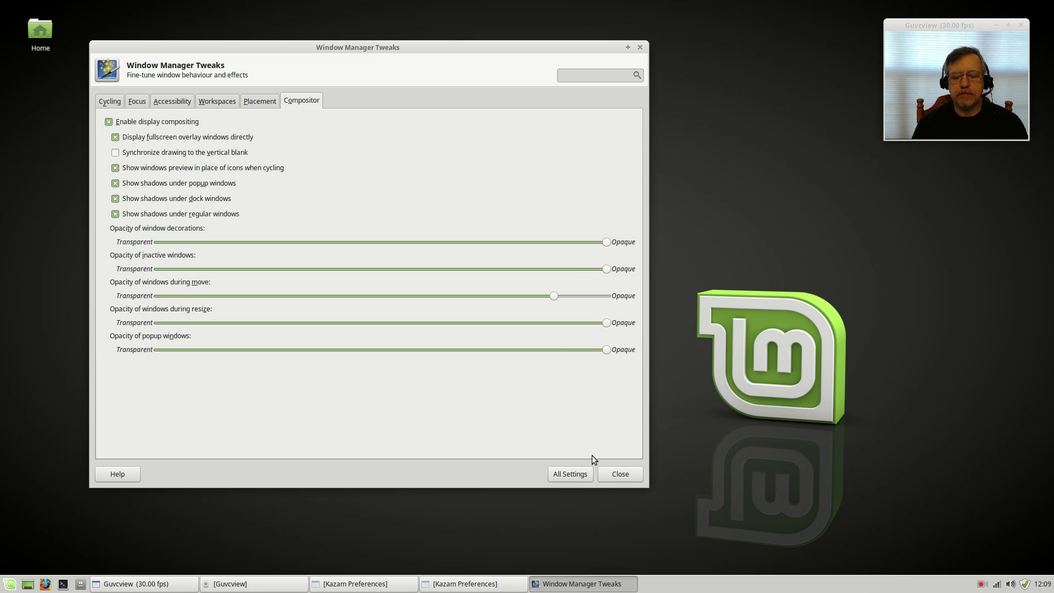
pyautogui.click(585, 473)
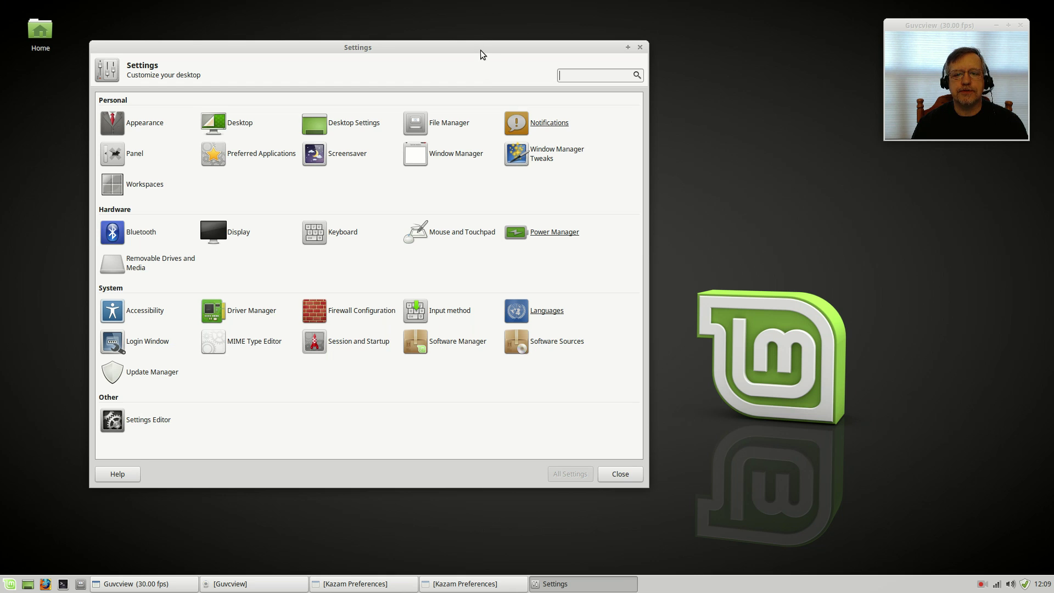
# Set the number of workspaces to 1 and return to the settings overview
pyautogui.moveTo(480, 53); pyautogui.dragTo(521, 61)
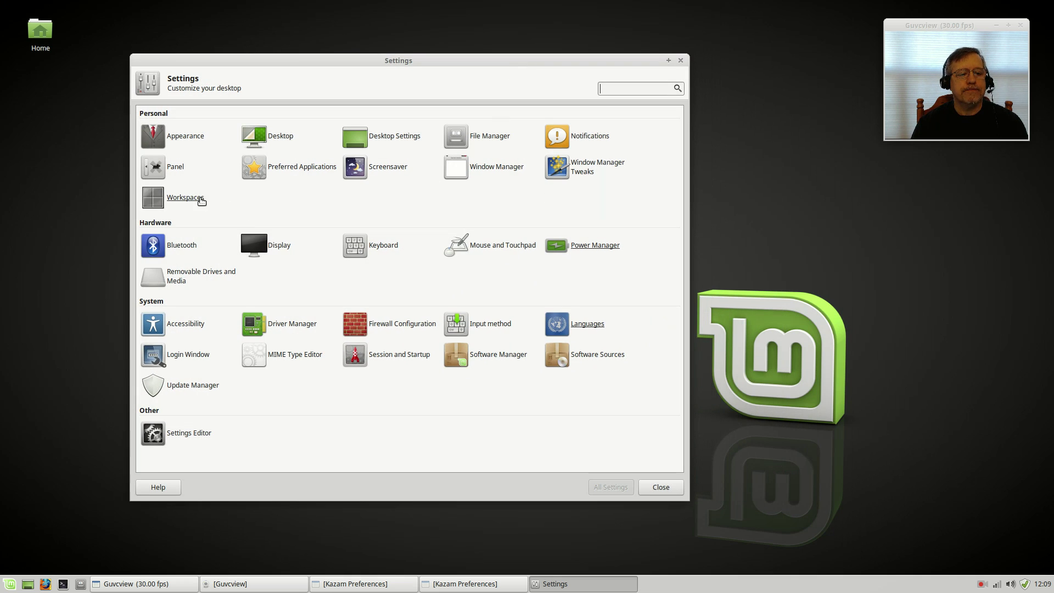
pyautogui.click(202, 201)
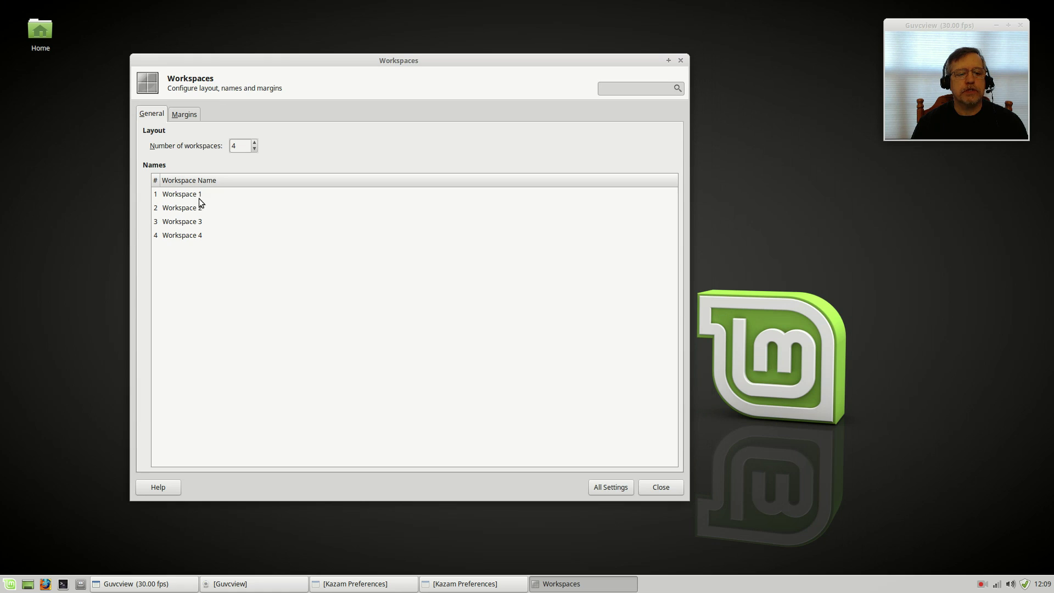
pyautogui.click(253, 149)
pyautogui.click(254, 148)
pyautogui.click(253, 149)
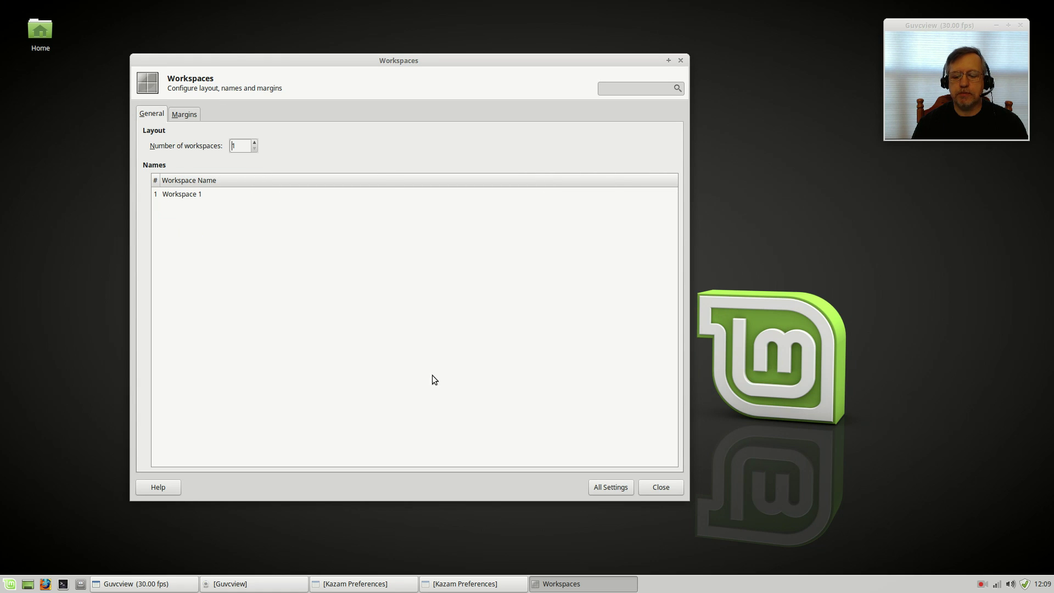
pyautogui.click(612, 488)
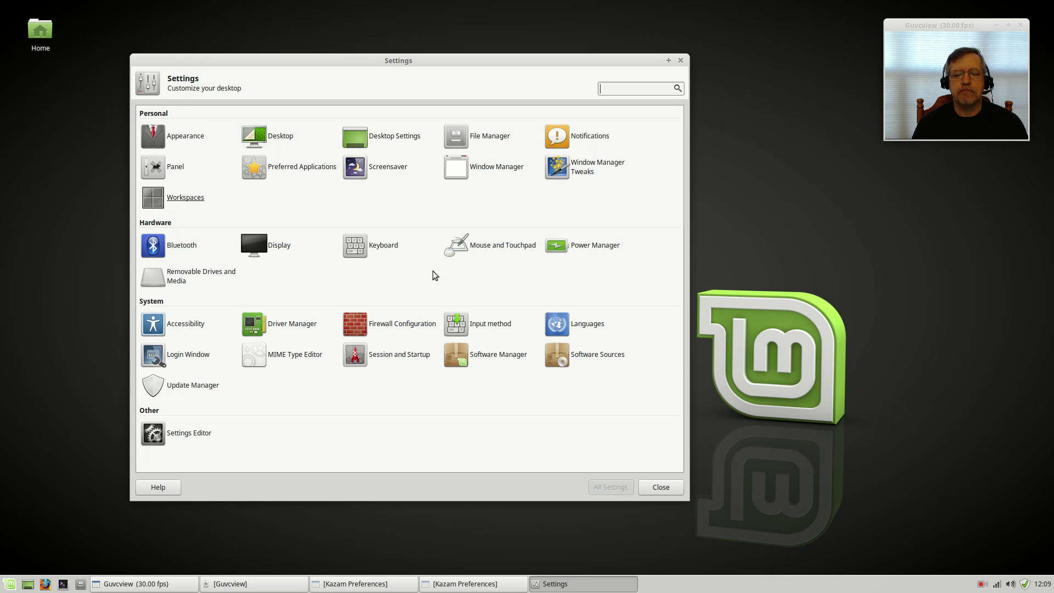
# In Power Manager, turn off notifications and screen locking when the system sleeps
pyautogui.click(557, 248)
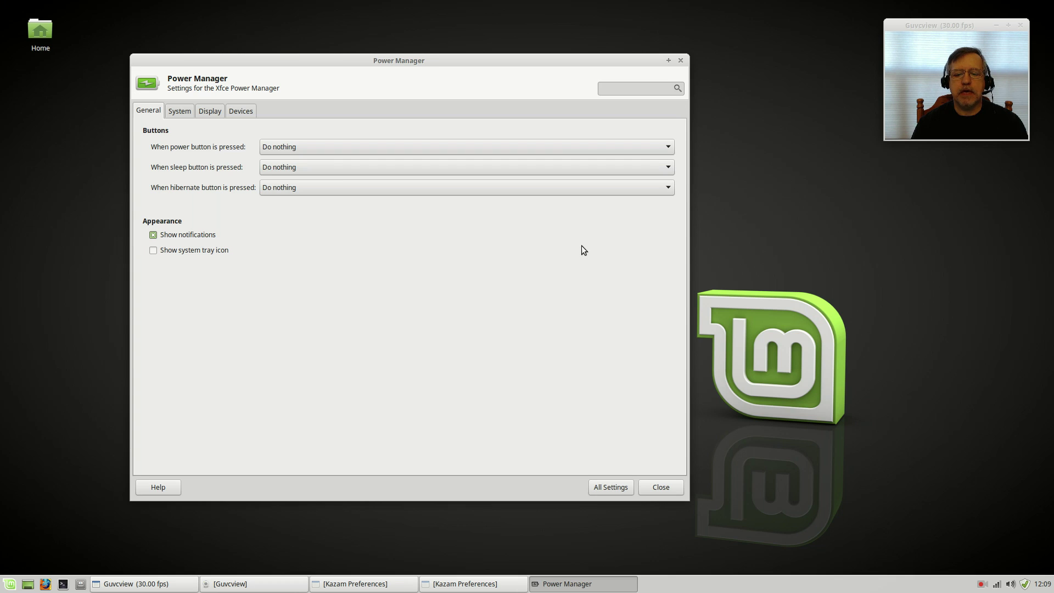
pyautogui.click(152, 235)
pyautogui.click(180, 111)
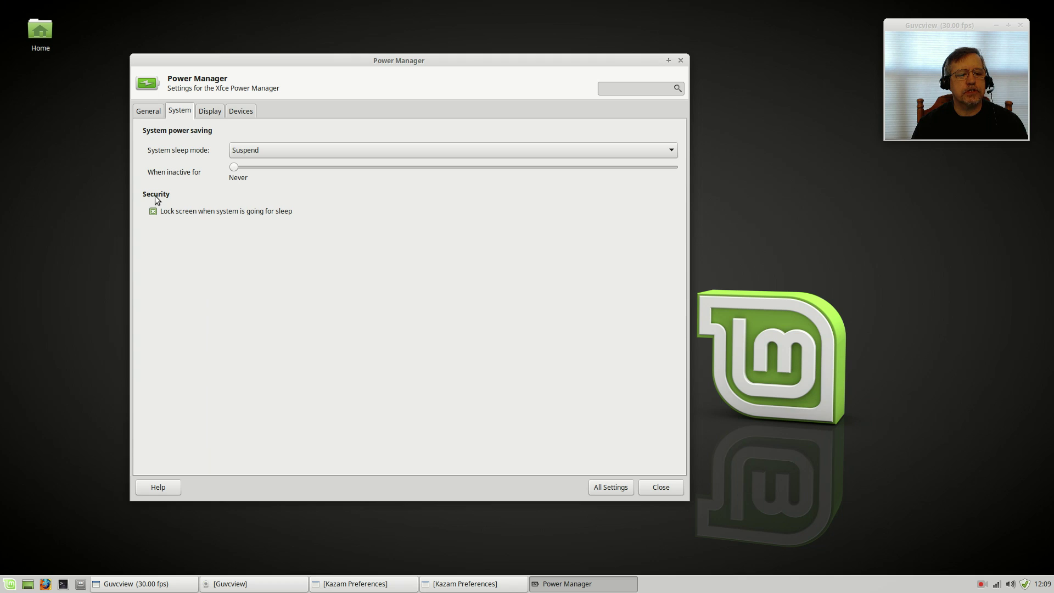
pyautogui.click(152, 212)
# Set display blank, sleep and switch-off to Never and disable display power management
pyautogui.click(211, 111)
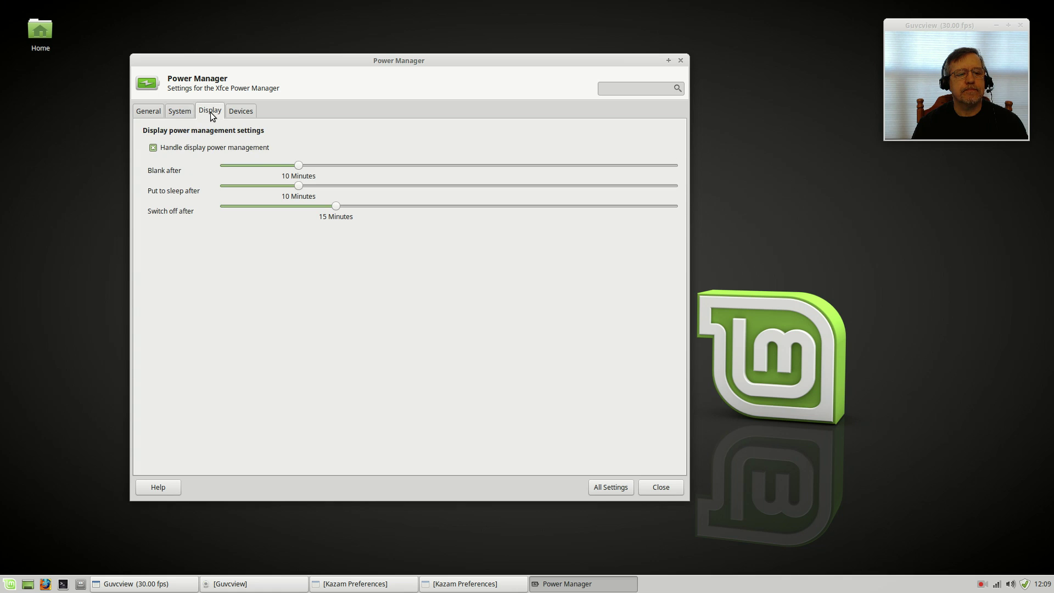
pyautogui.moveTo(278, 168); pyautogui.dragTo(231, 172)
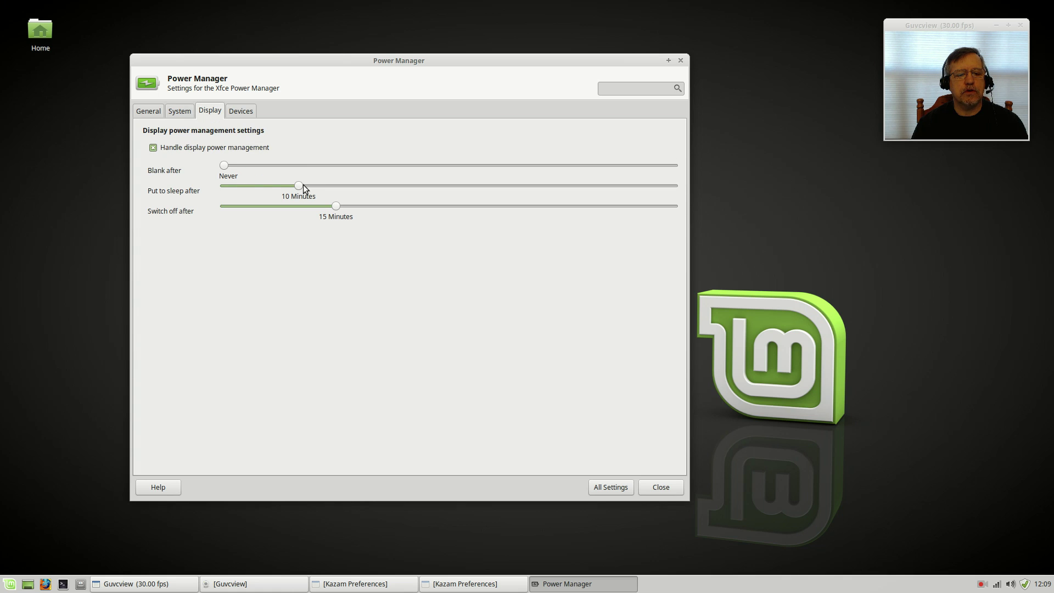
pyautogui.moveTo(297, 187); pyautogui.dragTo(229, 185)
pyautogui.moveTo(332, 206); pyautogui.dragTo(207, 204)
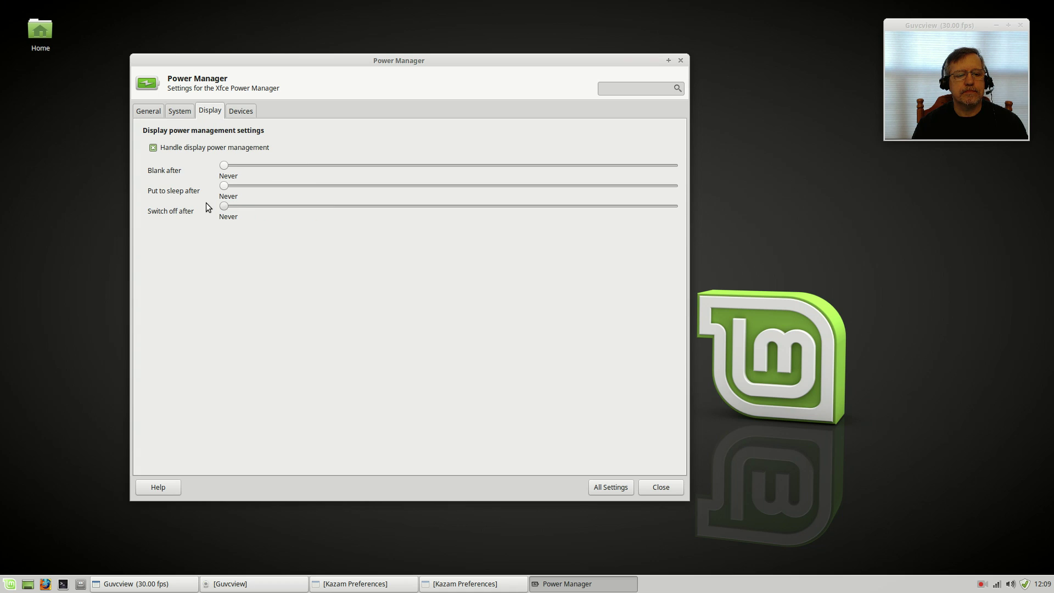
pyautogui.click(159, 149)
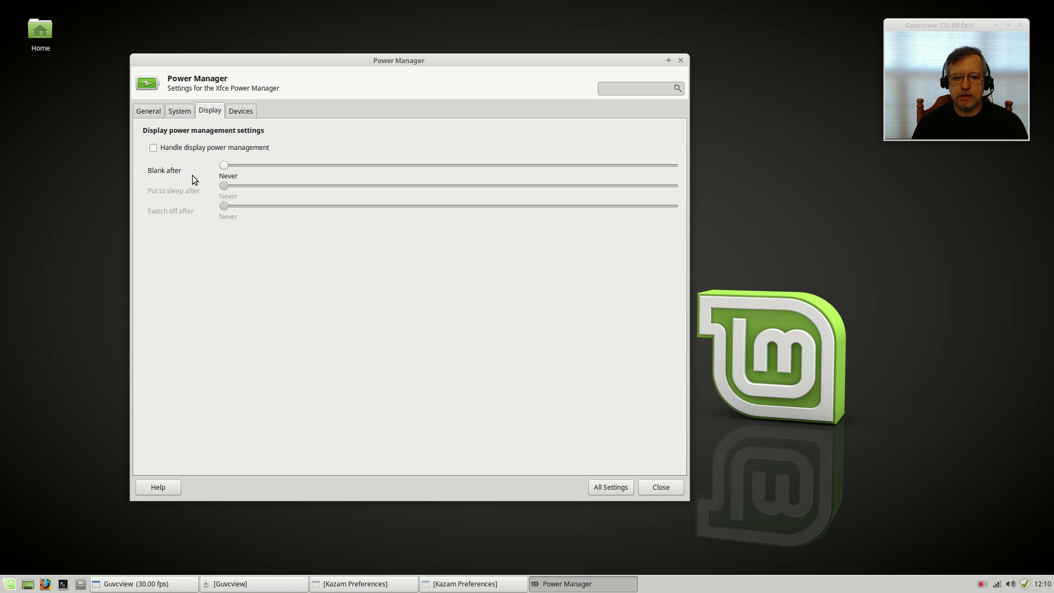
pyautogui.click(237, 113)
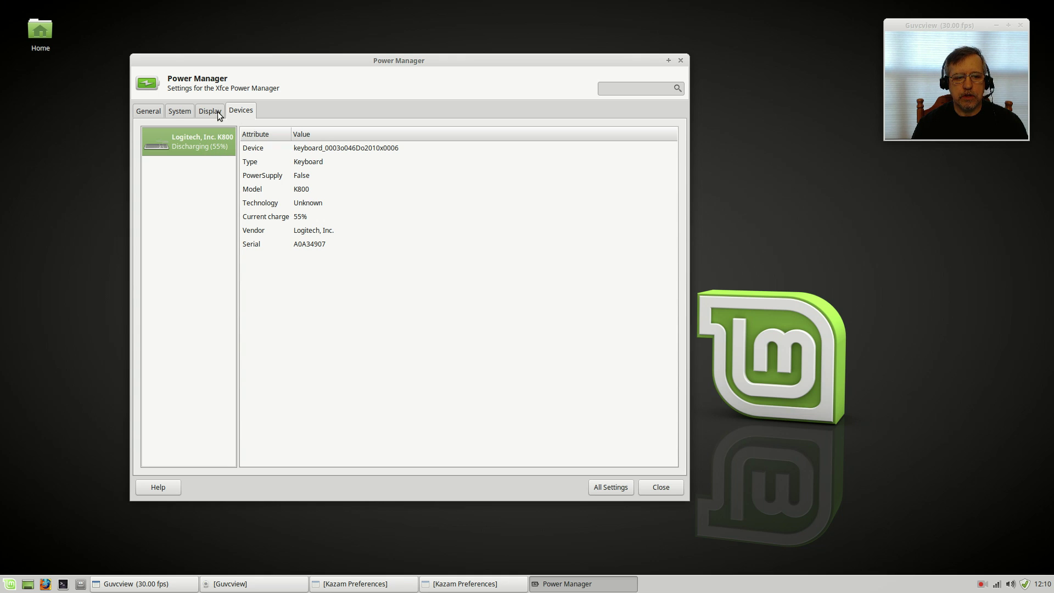
pyautogui.click(610, 487)
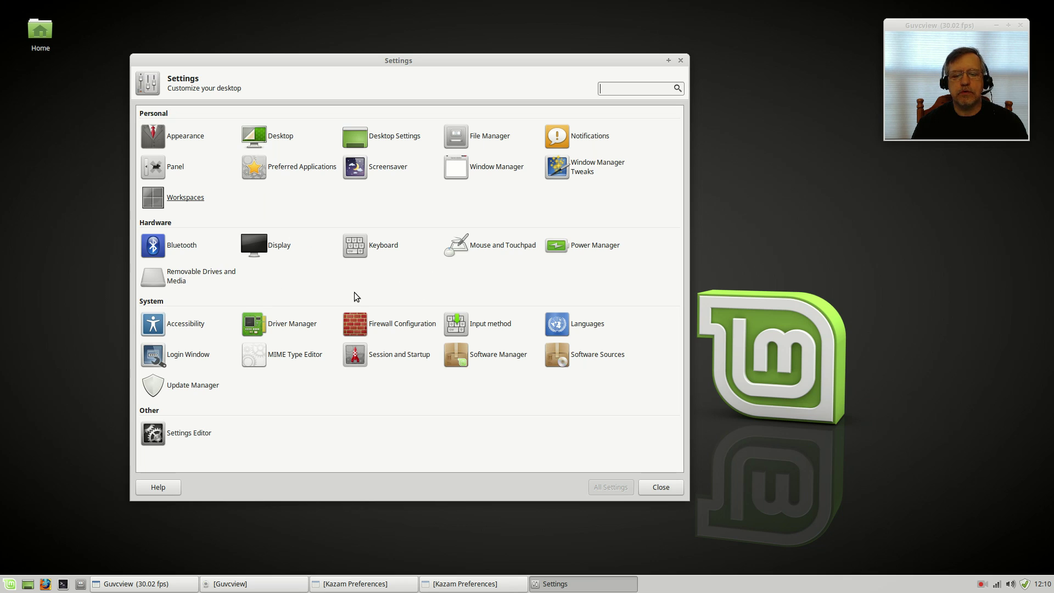
# Authenticate Firewall Configuration, switch the firewall Status ON, and close it
pyautogui.click(382, 327)
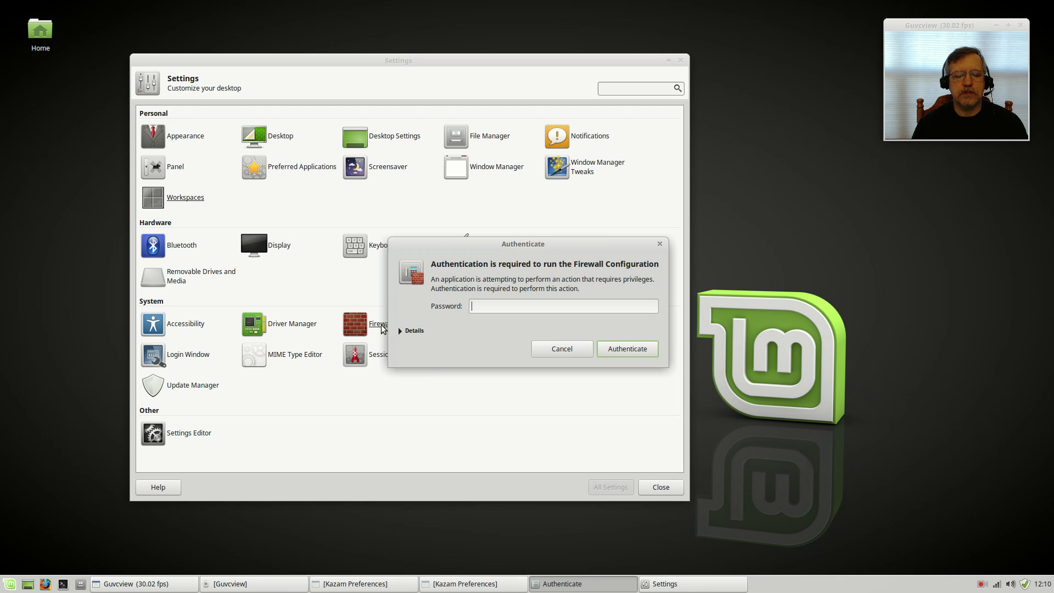
pyautogui.write('••••')
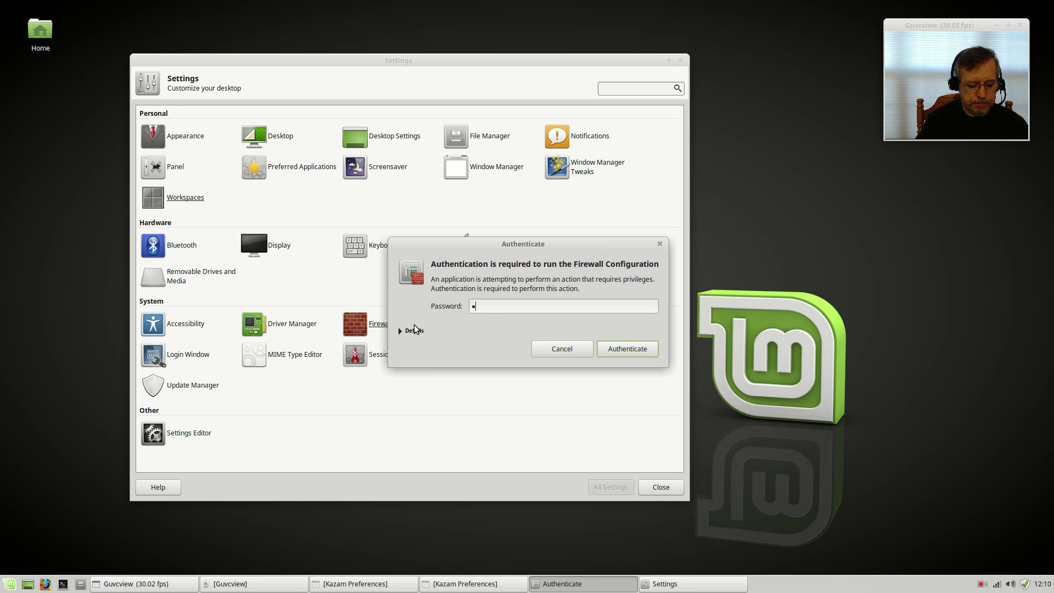
pyautogui.write('•••')
pyautogui.press('Return')
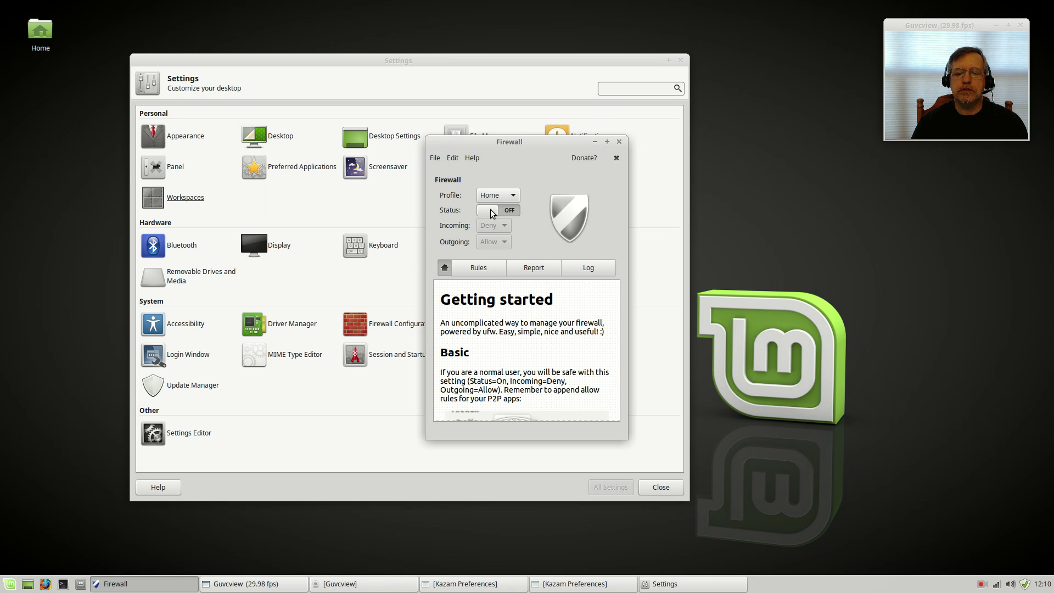
pyautogui.click(515, 211)
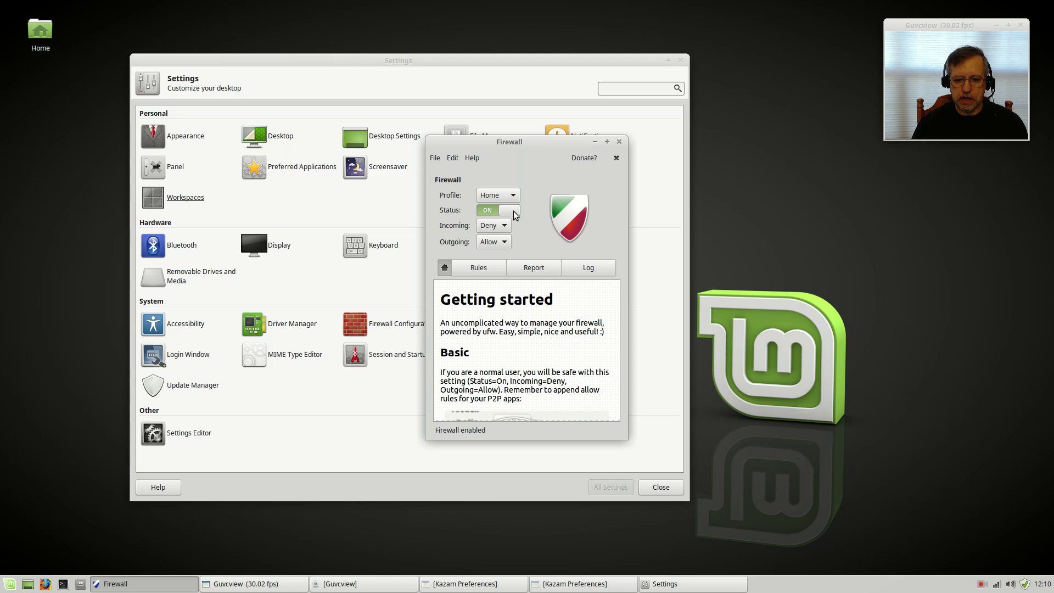
pyautogui.click(619, 143)
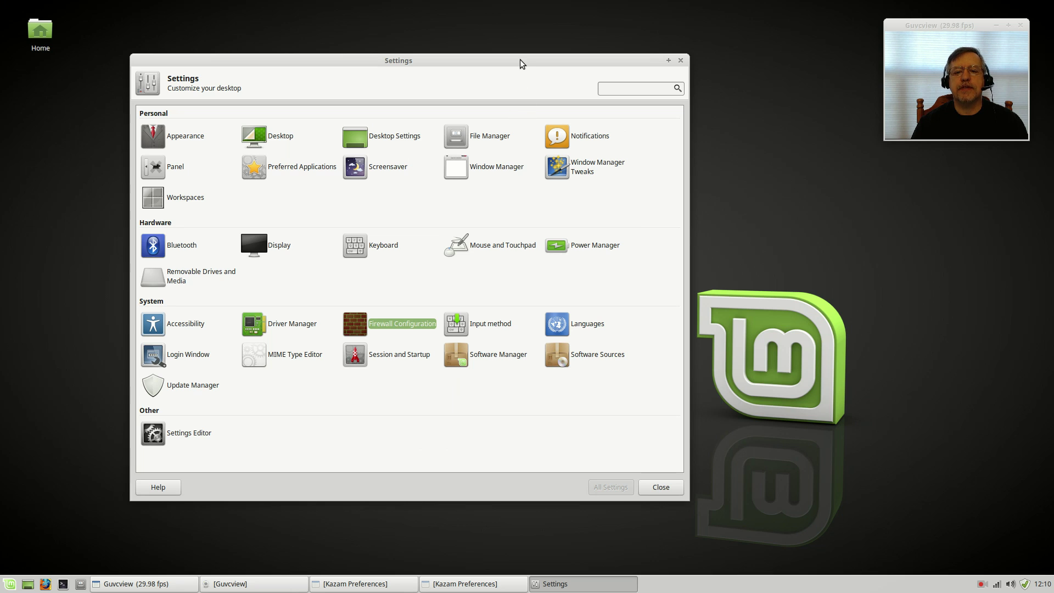
# Shift the Settings window slightly upward, then close it to reveal the bare desktop
pyautogui.moveTo(520, 63); pyautogui.dragTo(523, 53)
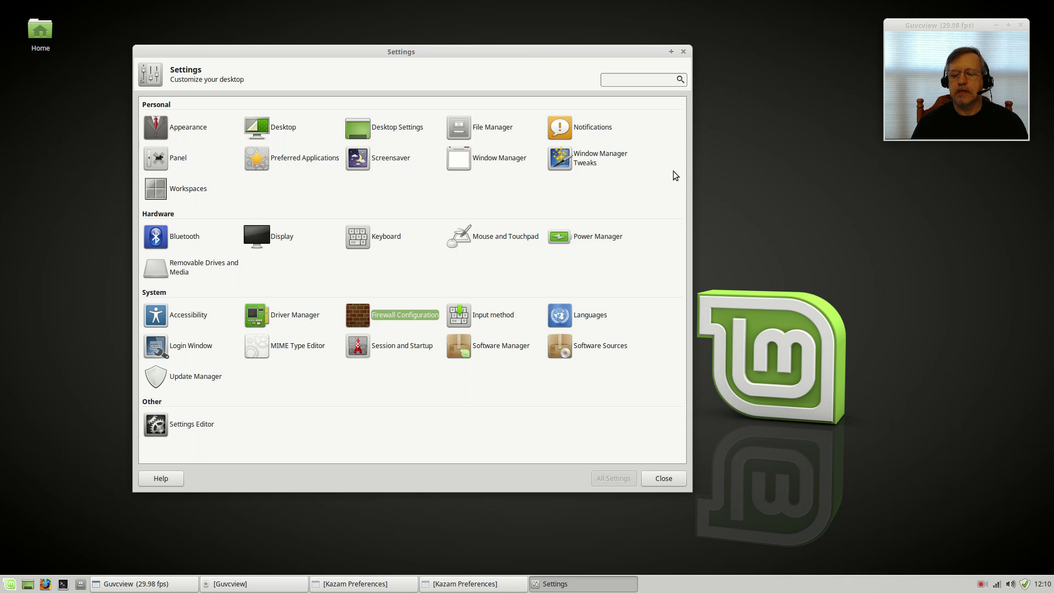
pyautogui.click(660, 481)
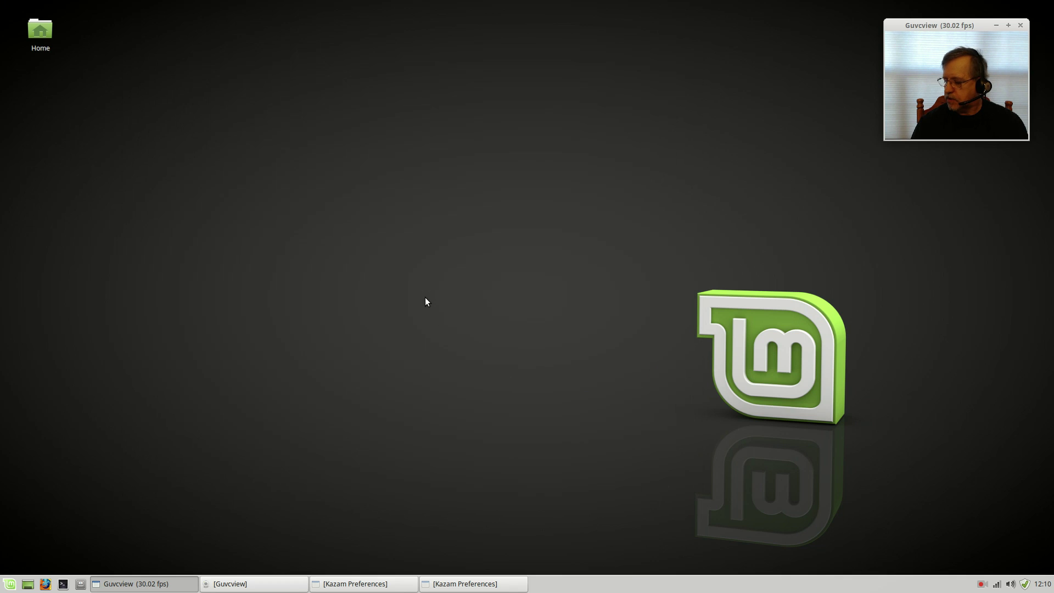